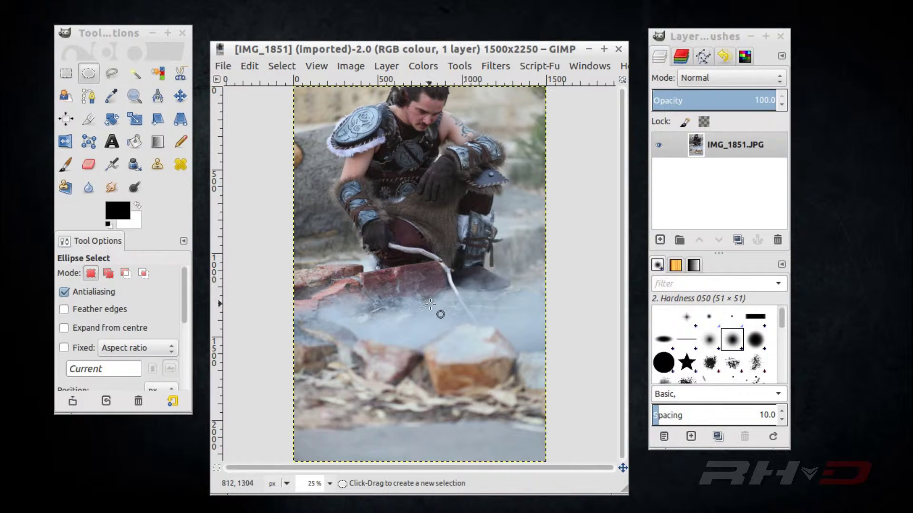
Step: Draw a wide, flat elliptical selection over the smoke at the stick's tip, extending past the photo's right edge, and adjust its height and position
drag(429, 305, 599, 332)
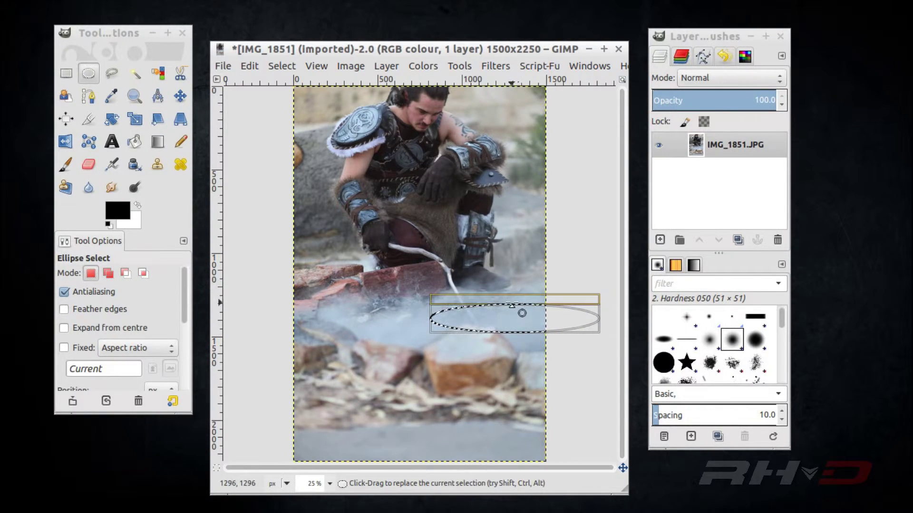
mouse_move(512, 303)
mouse_down()
mouse_move(512, 292)
mouse_move(508, 299)
mouse_up()
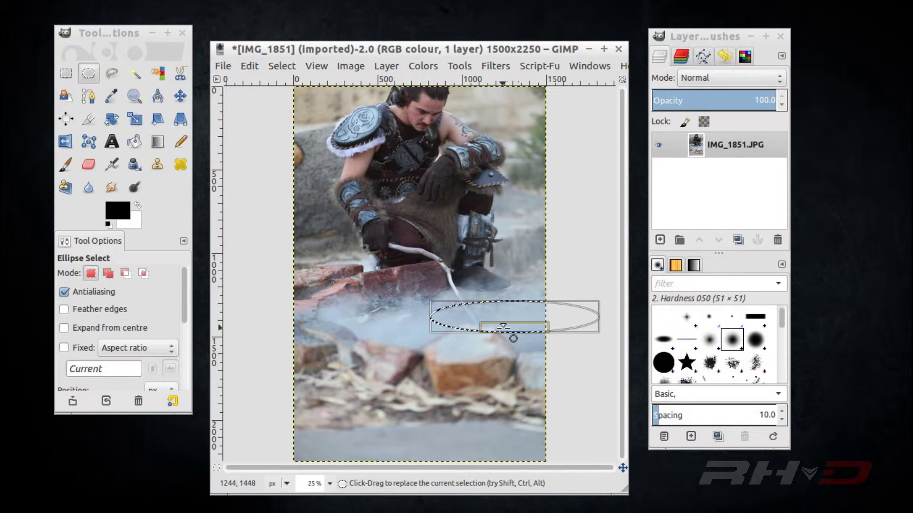
drag(512, 343, 498, 328)
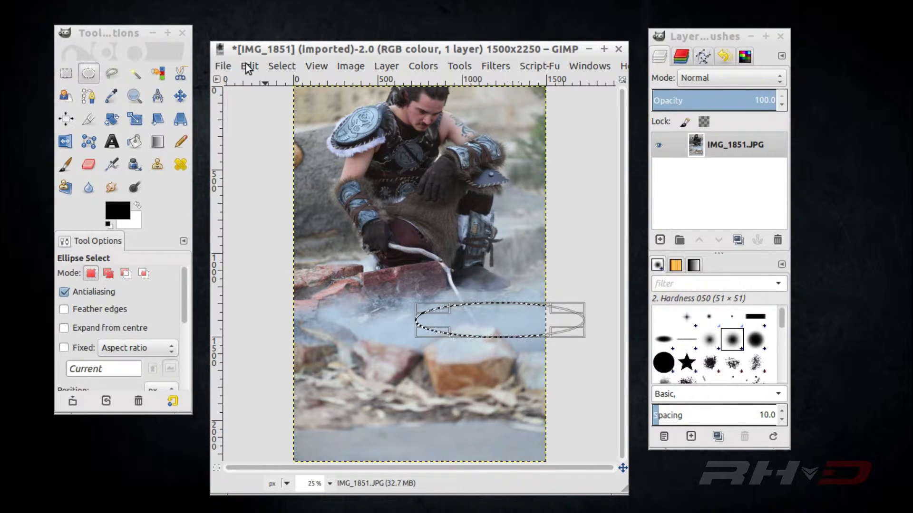
Step: Feather the elliptical selection by 40 px
click(279, 65)
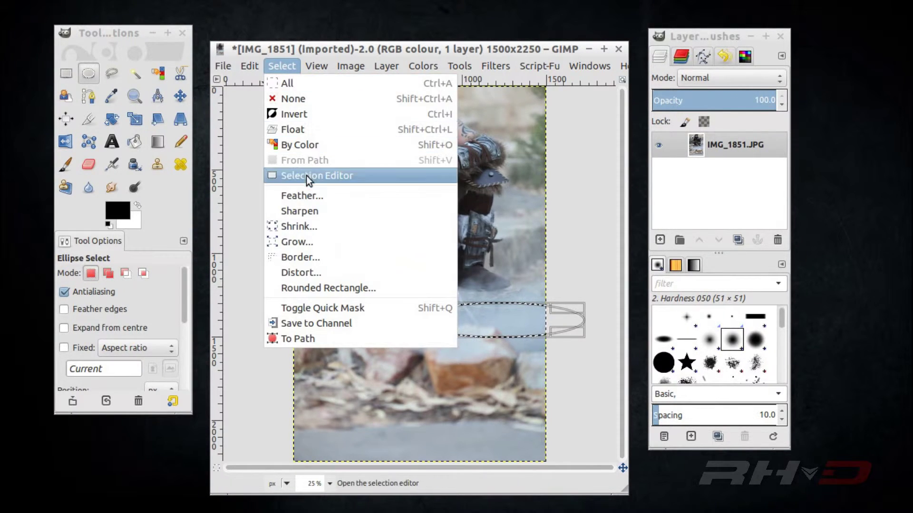
click(306, 193)
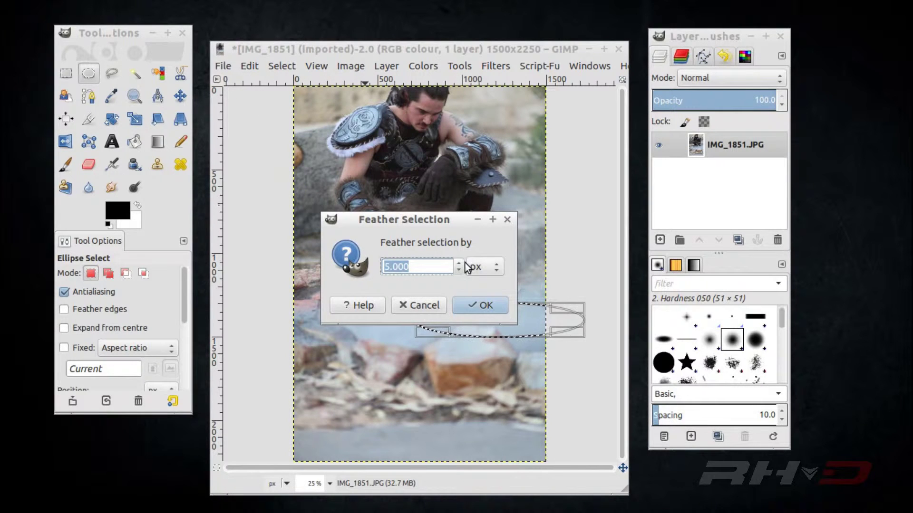
scroll(459, 266, up, 20)
scroll(459, 266, up, 2)
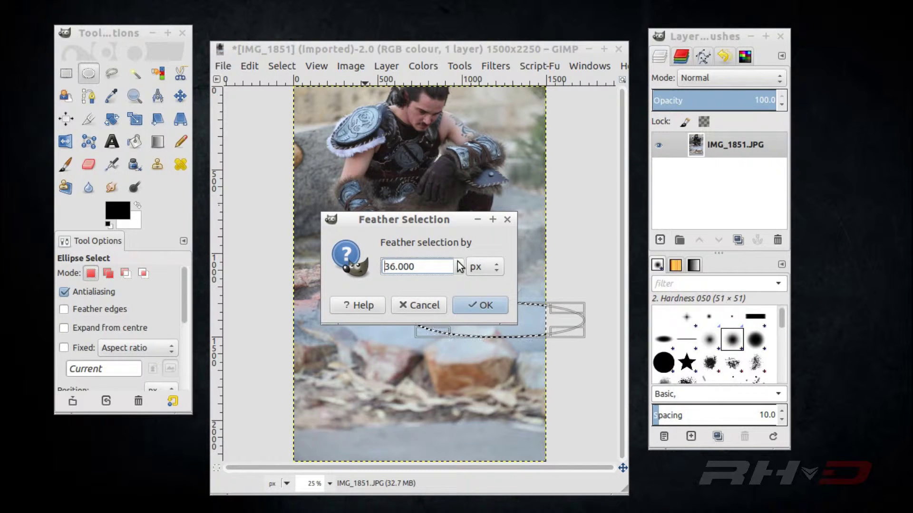
scroll(458, 266, up, 2)
scroll(459, 266, up, 1)
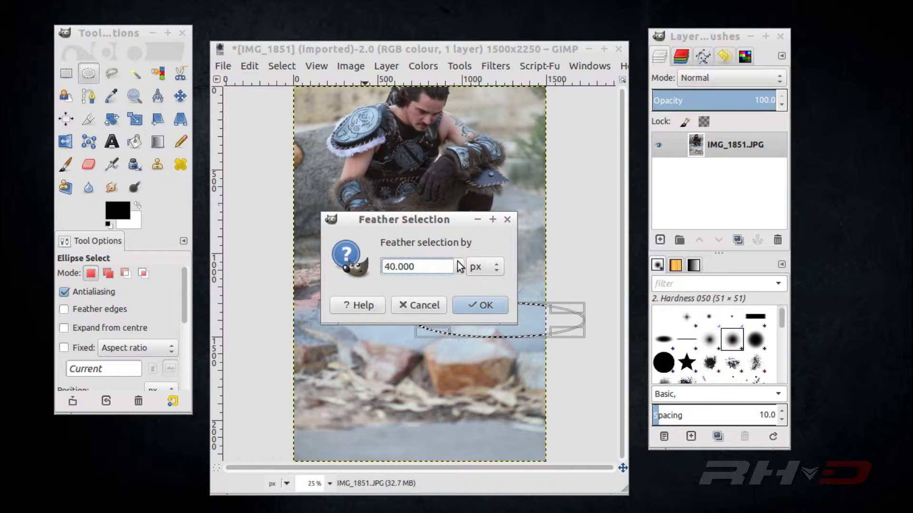
click(468, 304)
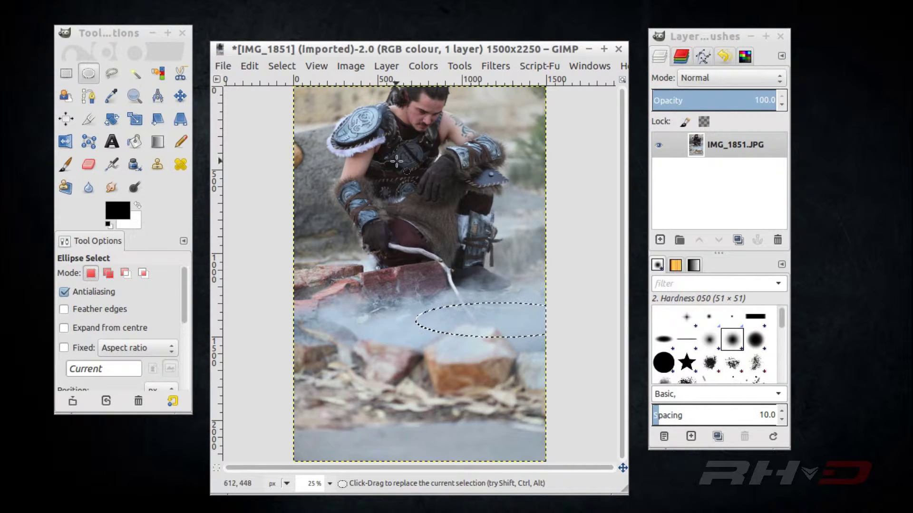
Step: Create a new 1500 × 2250 px layer filled with the black foreground colour
click(662, 240)
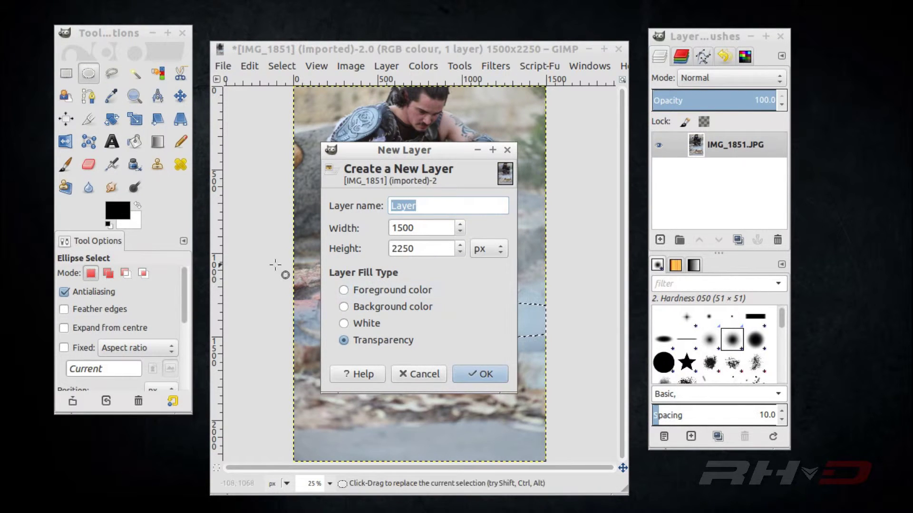
click(344, 288)
click(474, 374)
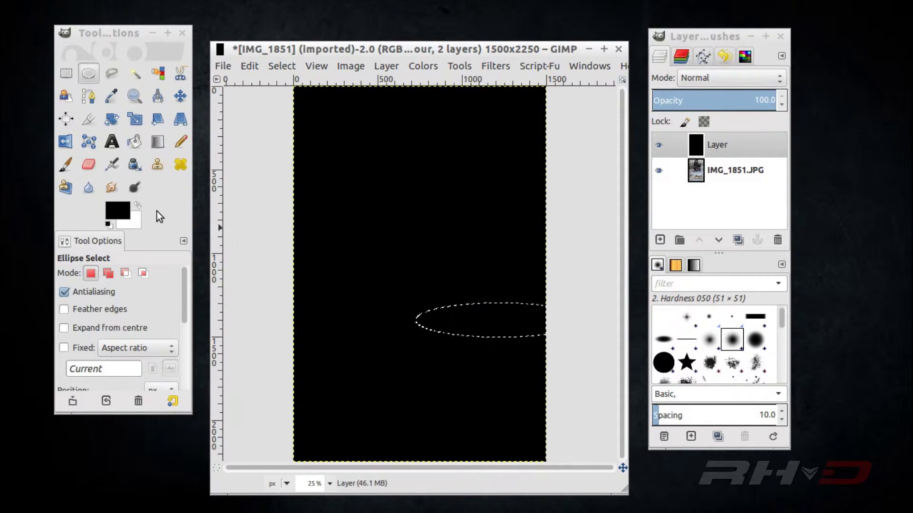
Step: Swap the foreground and background colours and bucket-fill the feathered ellipse with white on the new layer
click(137, 207)
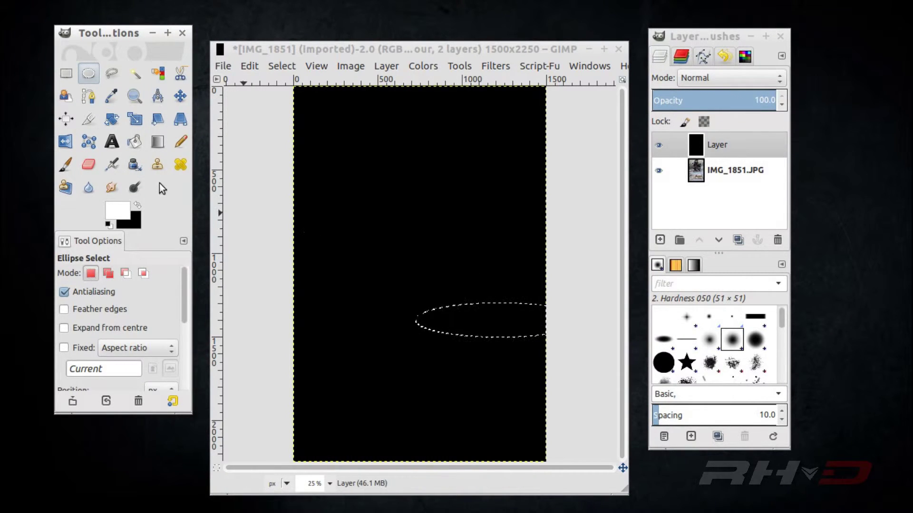
click(135, 145)
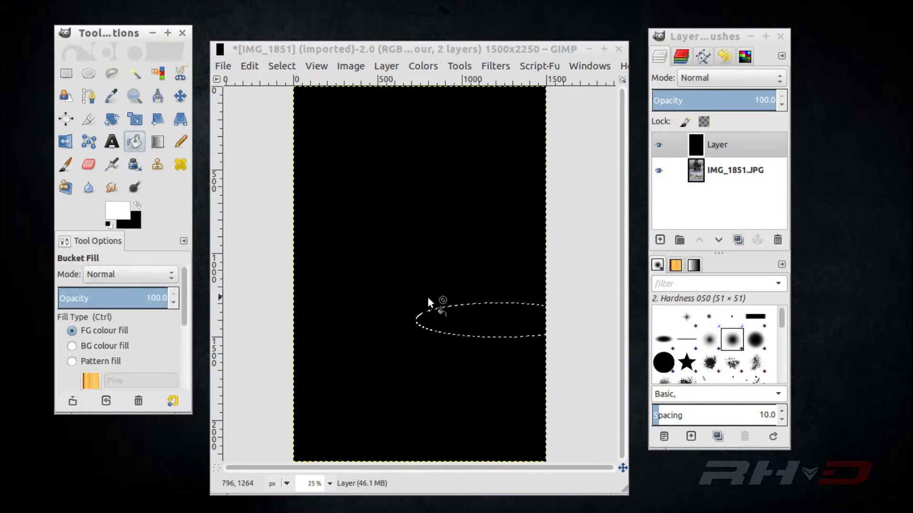
click(481, 327)
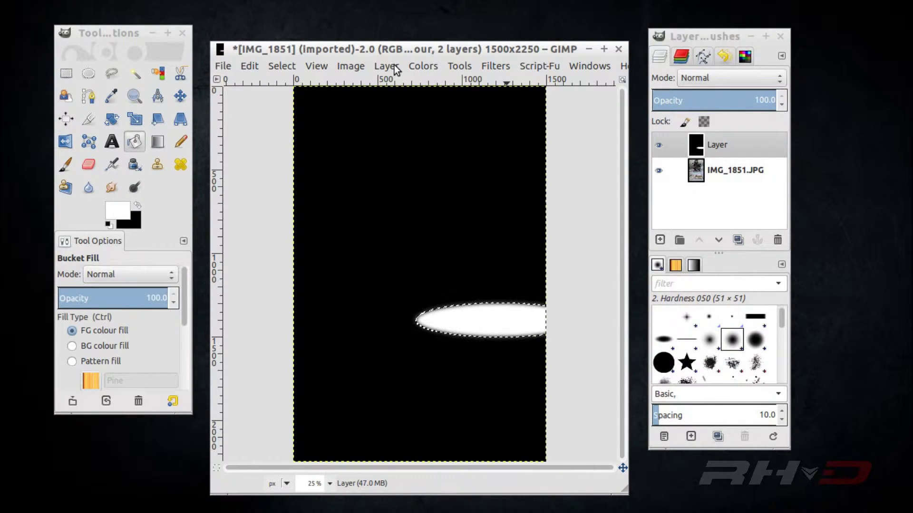
Step: Render Difference Clouds in the white ellipse with X size 16, Y size 16 and detail 15
click(485, 64)
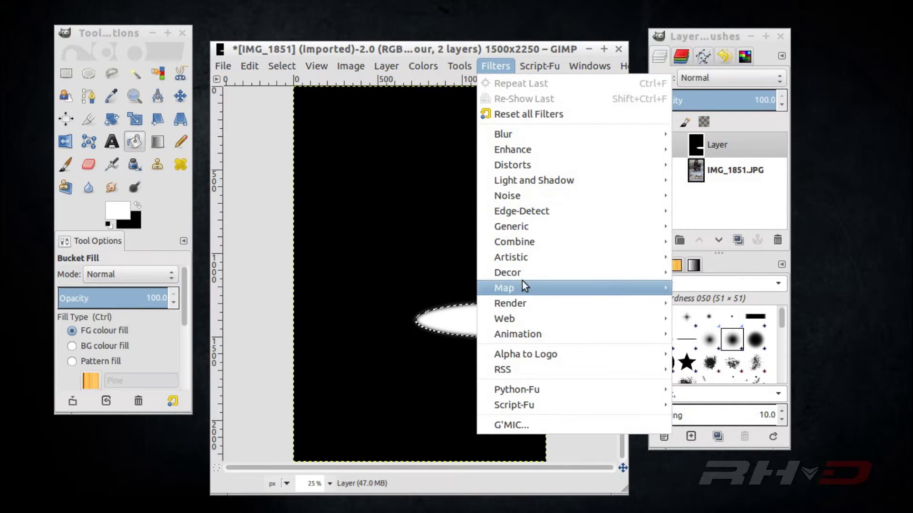
mouse_move(523, 303)
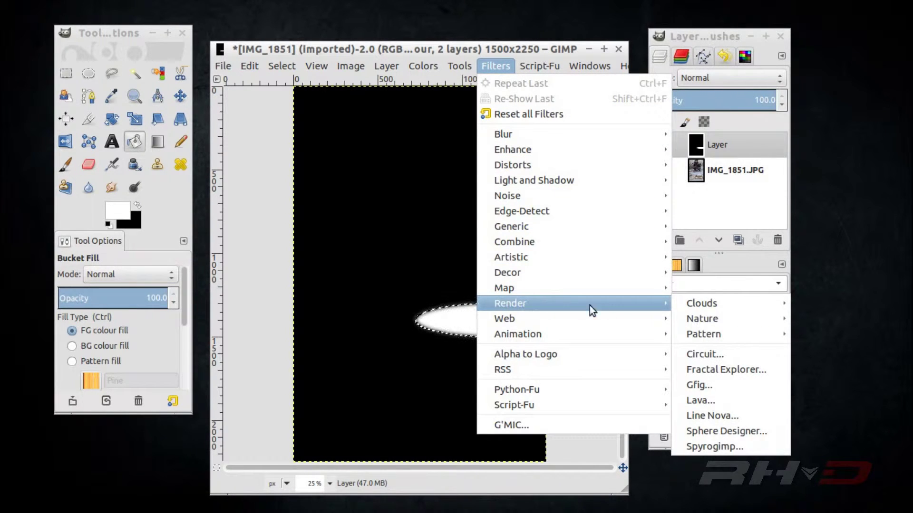
mouse_move(692, 303)
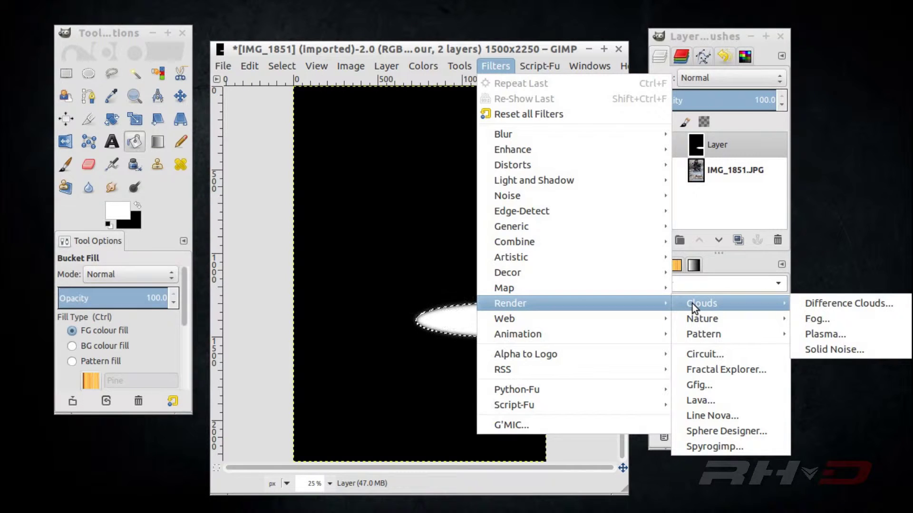
click(805, 303)
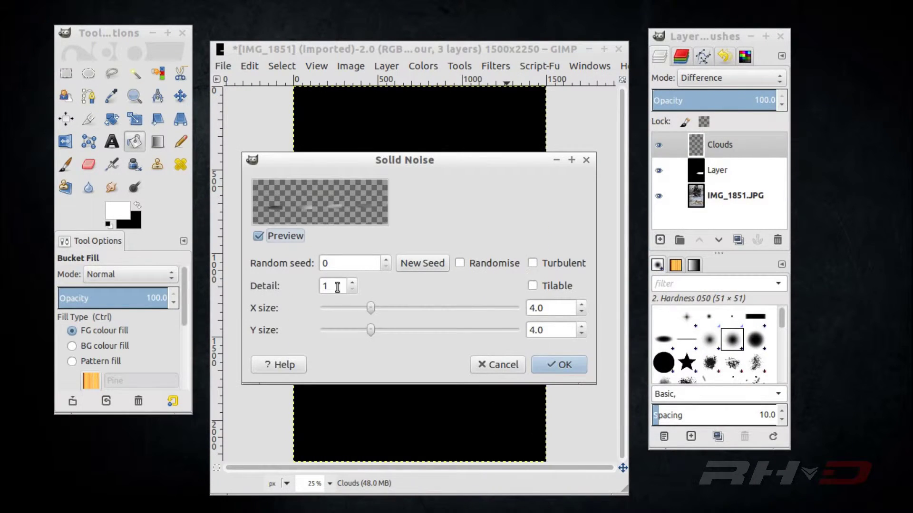
drag(371, 307, 529, 315)
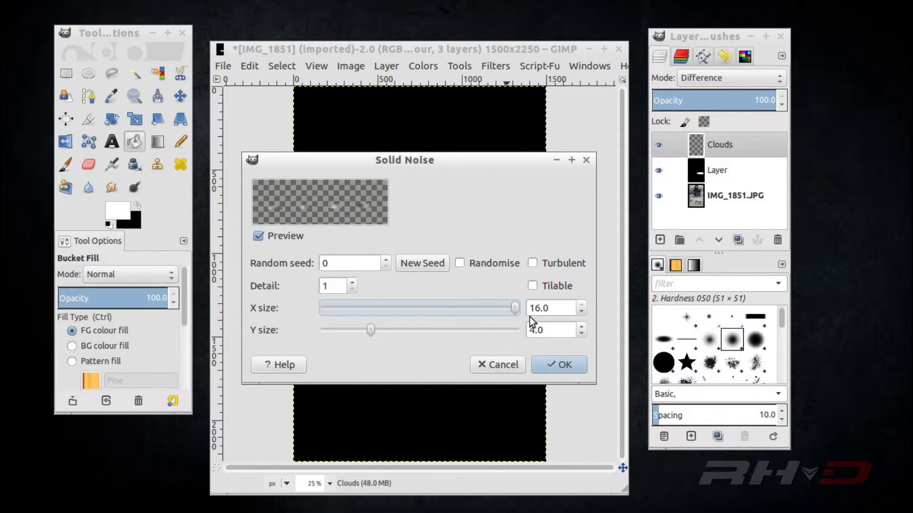
drag(370, 332, 549, 380)
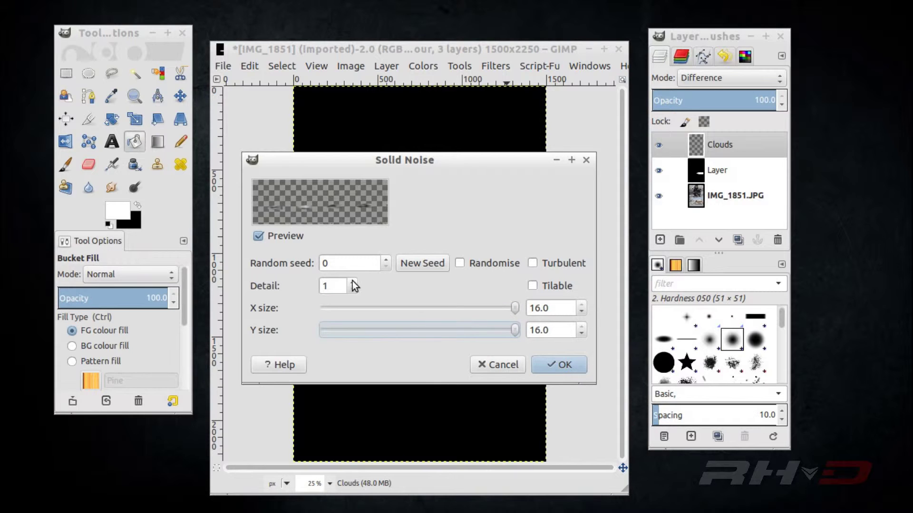
scroll(355, 285, up, 6)
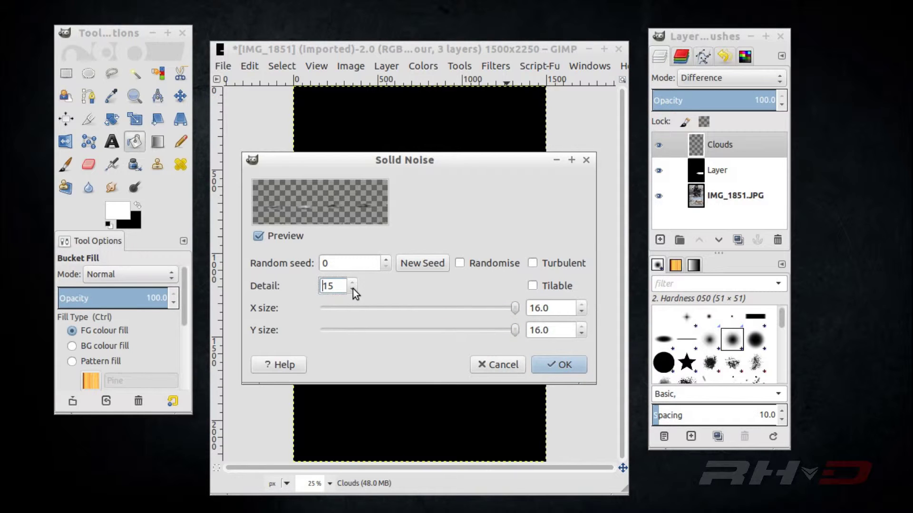
click(555, 366)
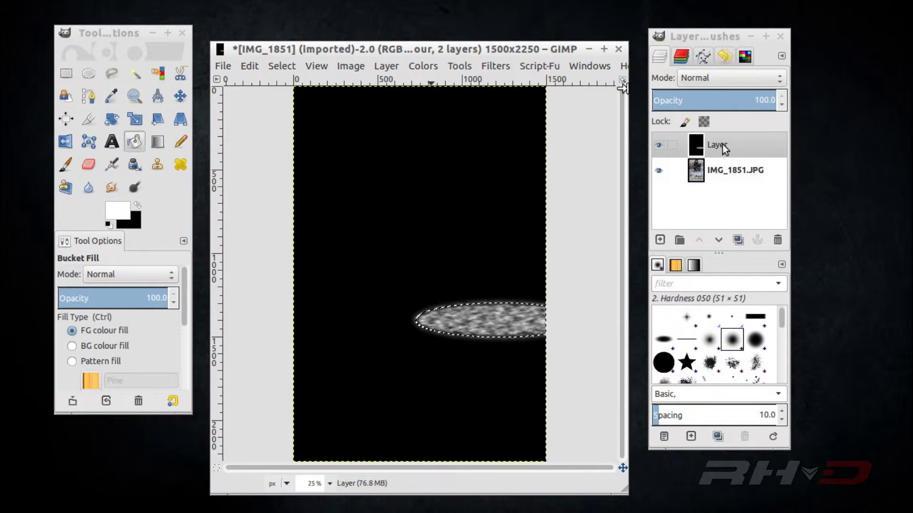
Step: Set the clouds layer's blend mode to Screen and extend the selection to the whole image
click(726, 79)
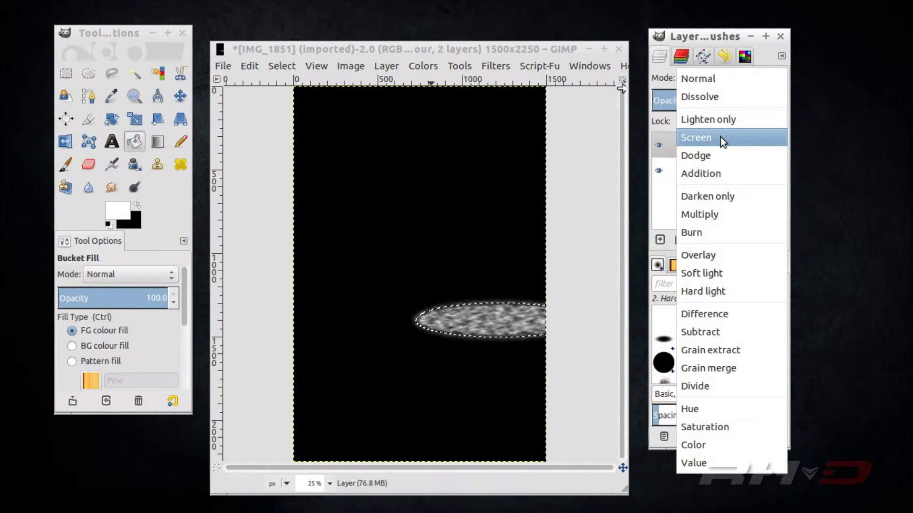
click(720, 137)
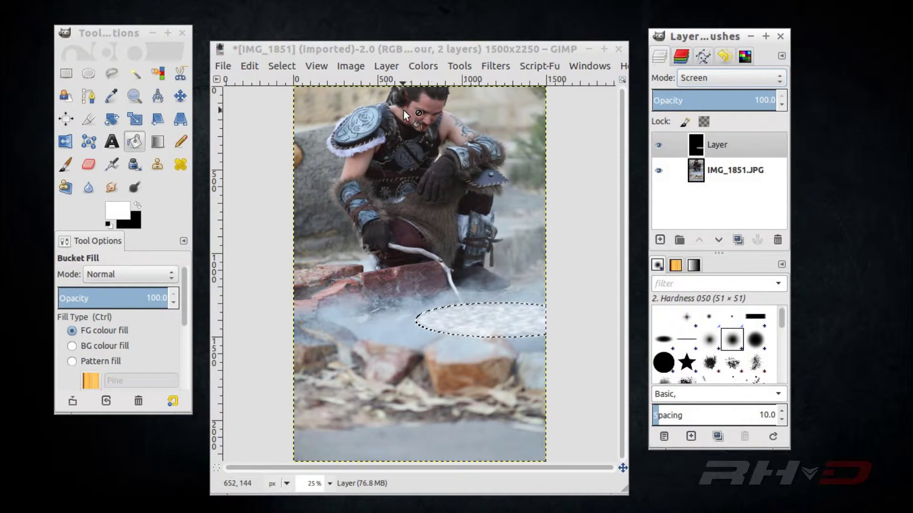
click(281, 67)
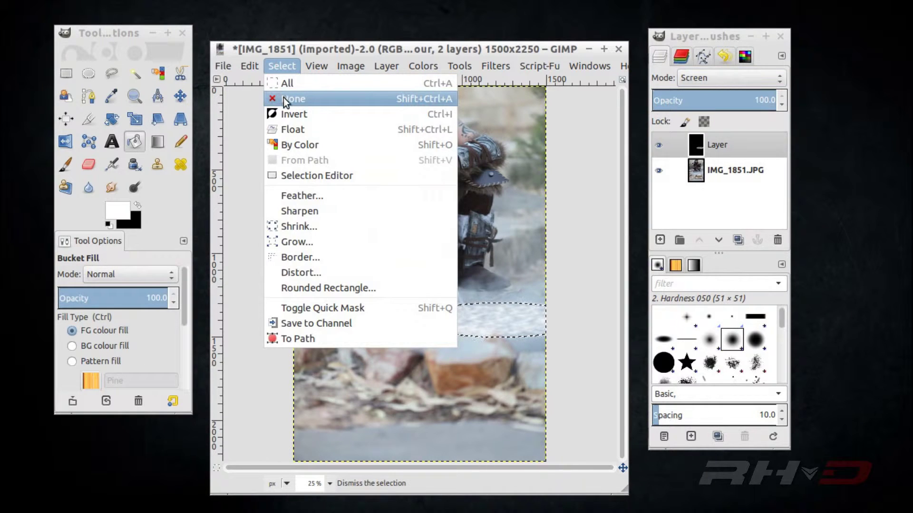
click(313, 84)
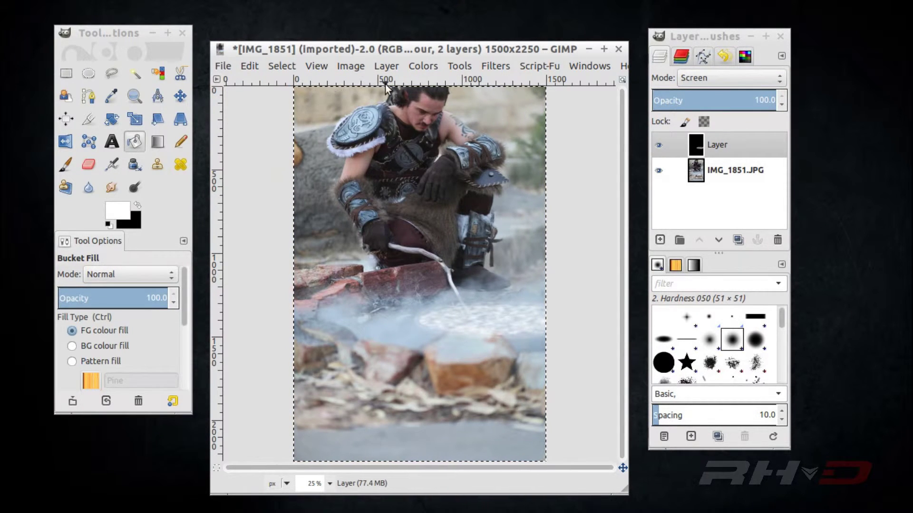
Step: Start a Colour Balance adjustment on the clouds layer and set its shadows to red 100 and blue -100
click(419, 67)
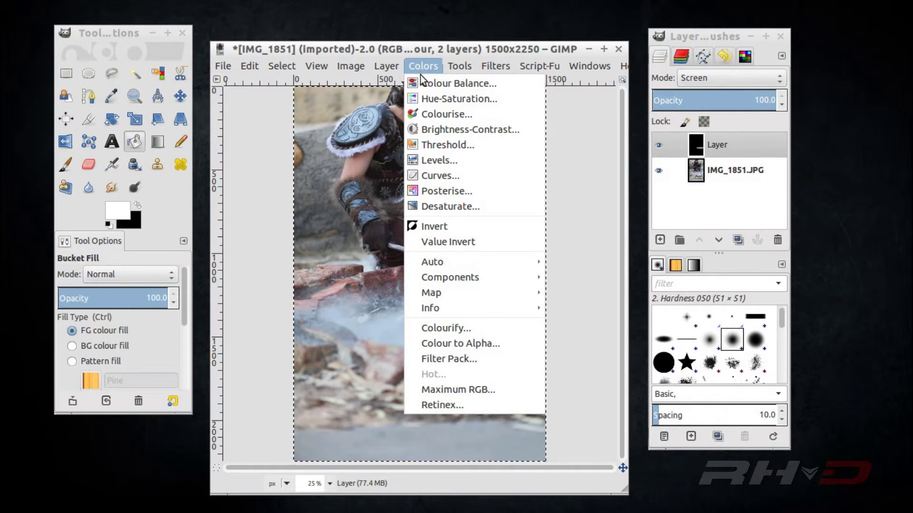
click(423, 82)
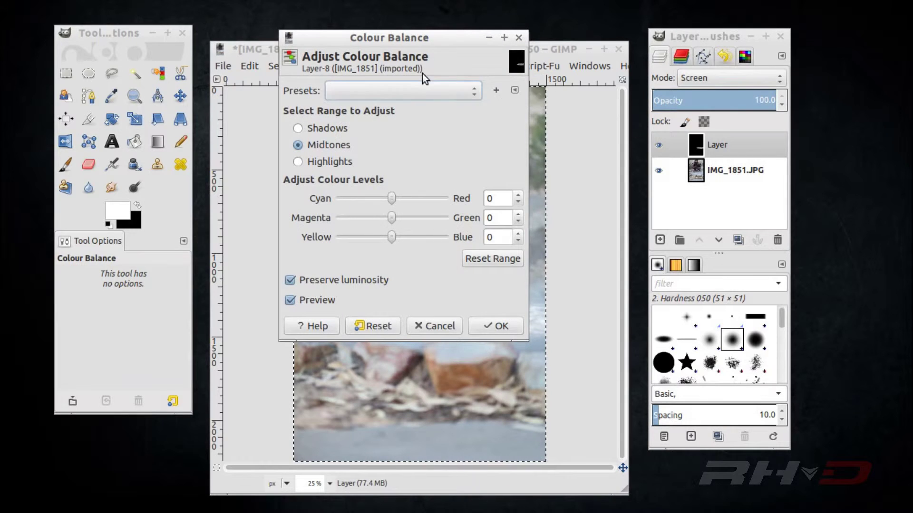
drag(412, 41, 282, 66)
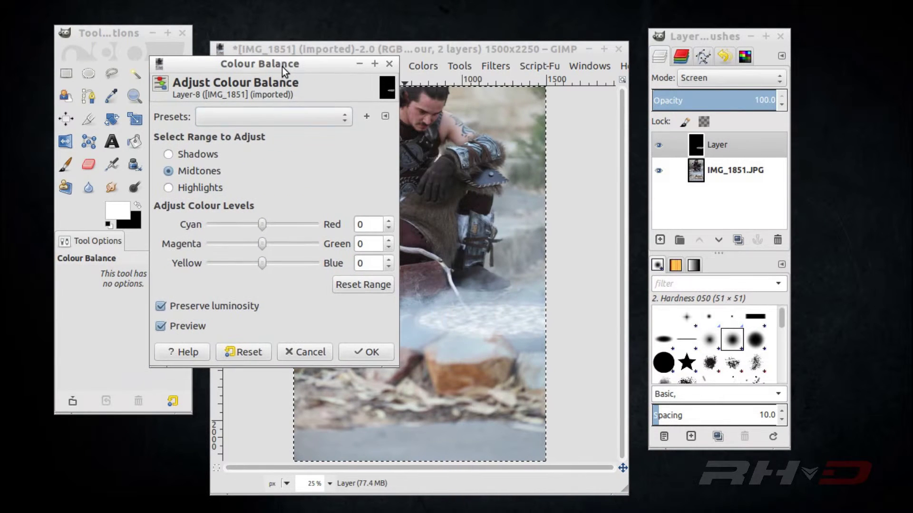
click(191, 155)
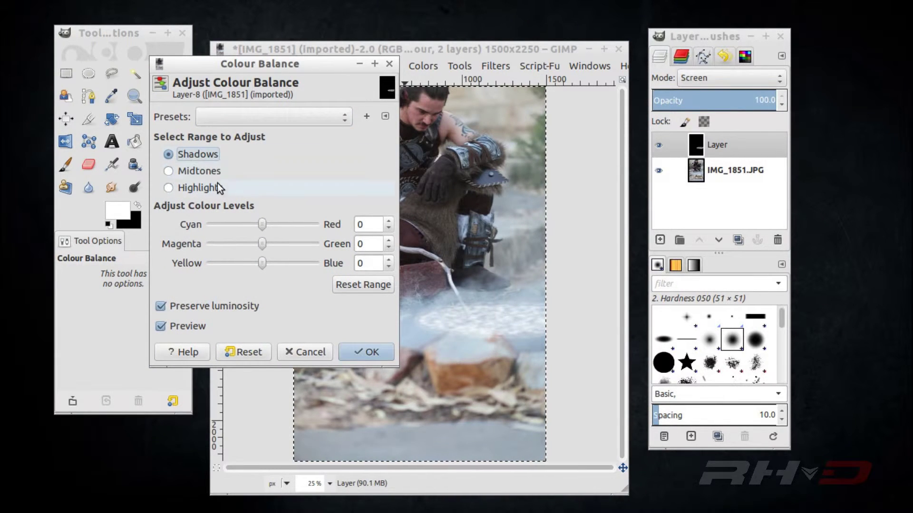
drag(262, 220, 332, 229)
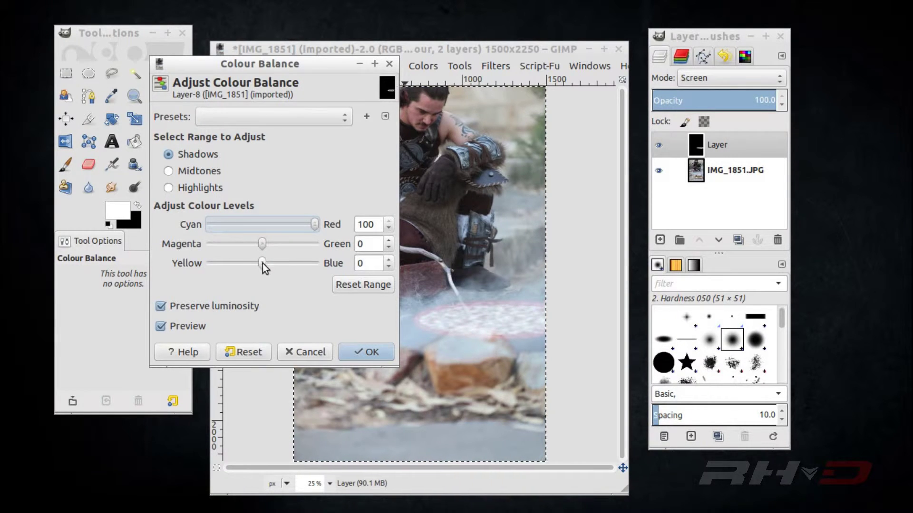
drag(263, 263, 192, 262)
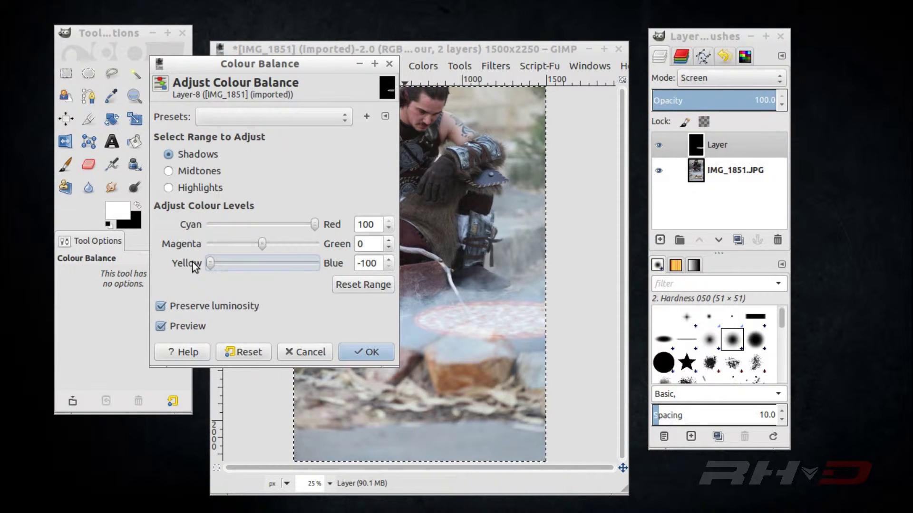
Step: Set the Colour Balance midtones of the clouds layer to red 100 and blue -100
click(198, 170)
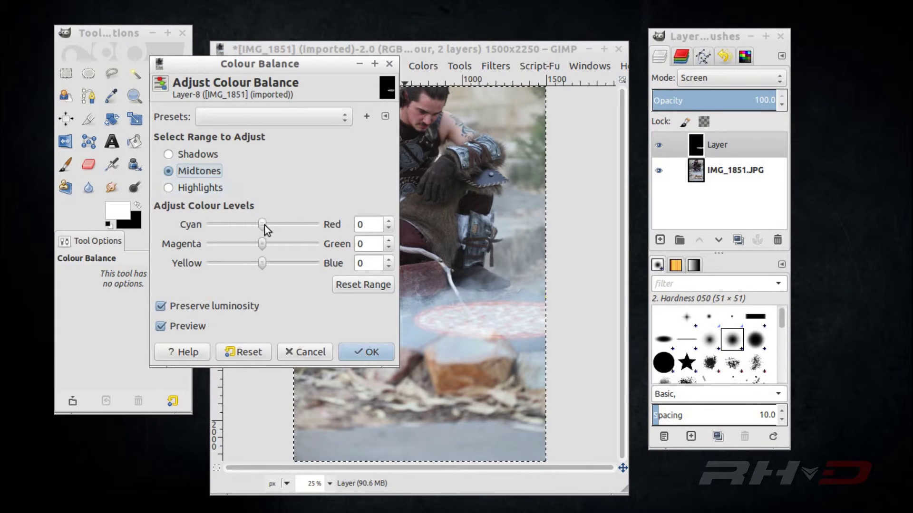
drag(265, 225, 367, 252)
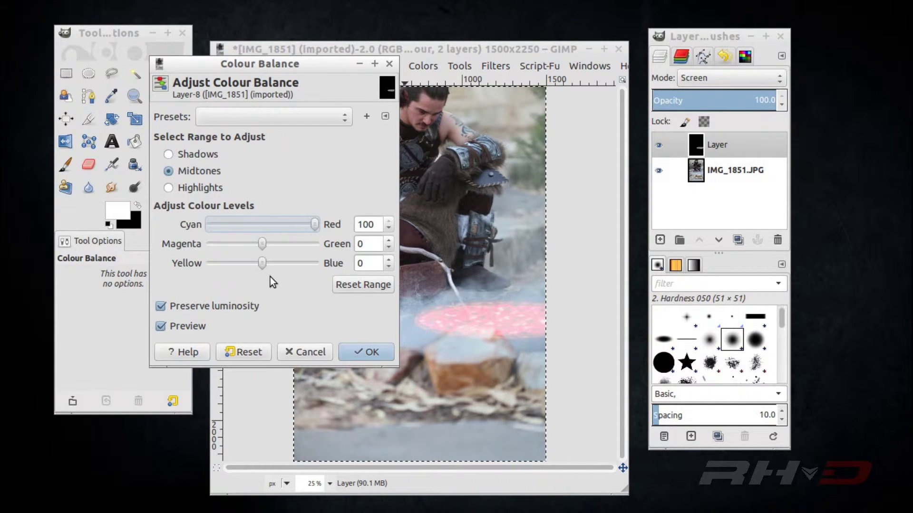
drag(263, 267, 189, 266)
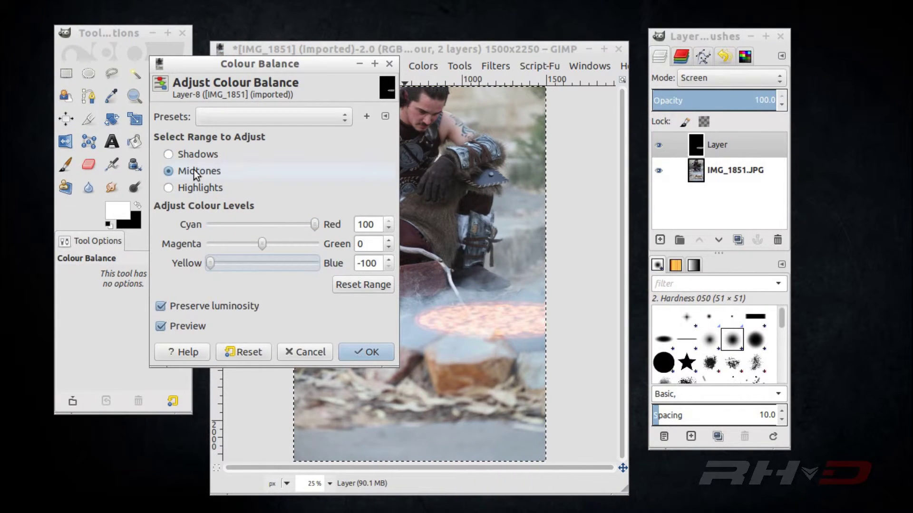
Step: Set the Colour Balance highlights of the clouds layer to red 100 and blue -100 and apply the adjustment
click(186, 191)
drag(267, 229, 370, 247)
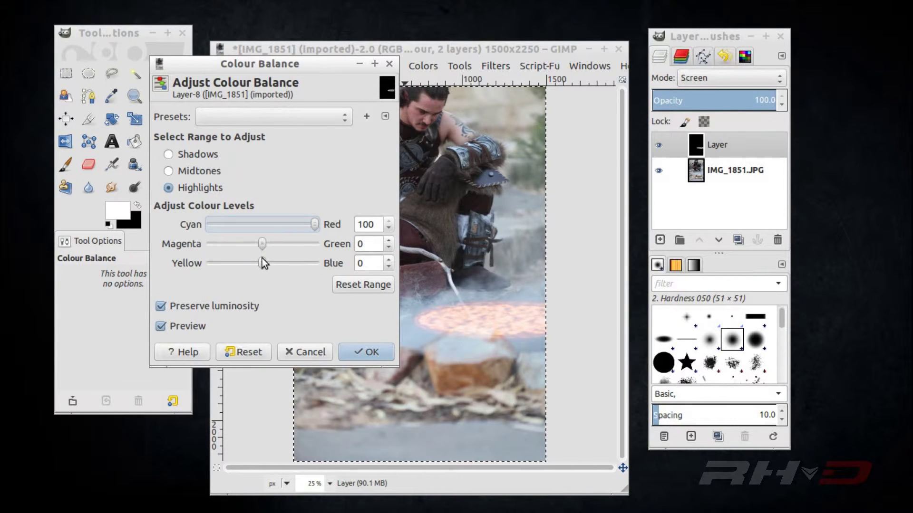
drag(262, 261, 184, 258)
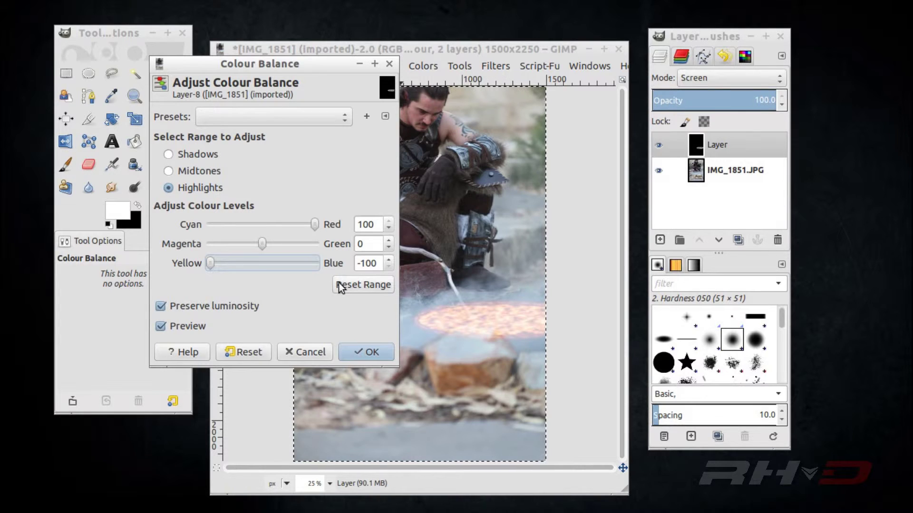
click(365, 349)
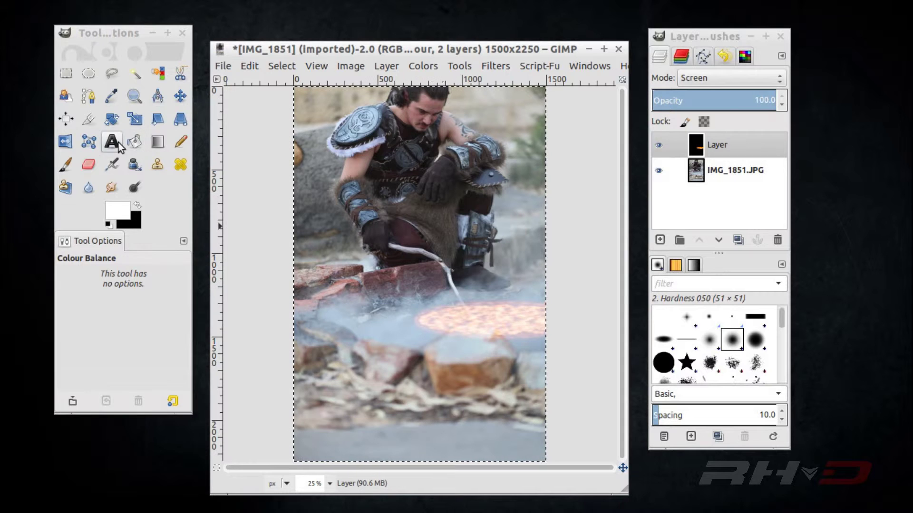
Step: Smudge the glowing ellipse upward into flames with brush size 89.80 and erase the glow layer over the rocks in front
click(112, 188)
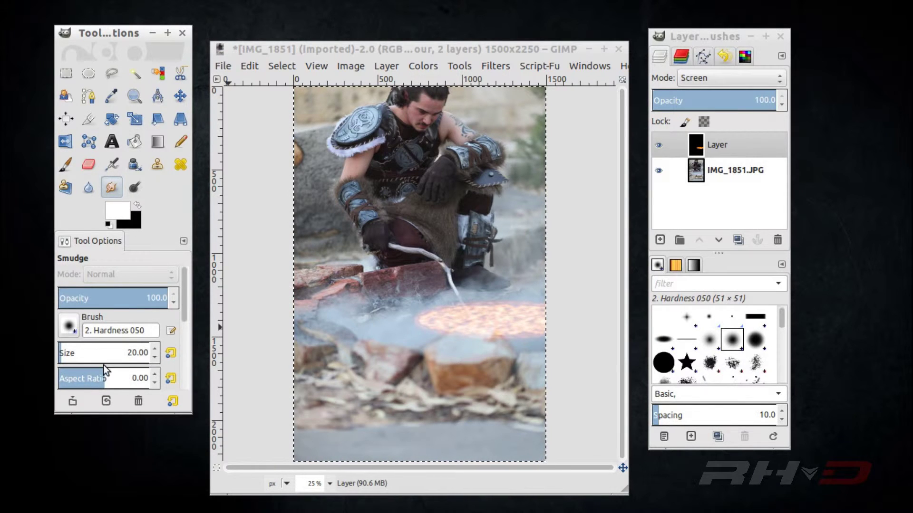
click(79, 350)
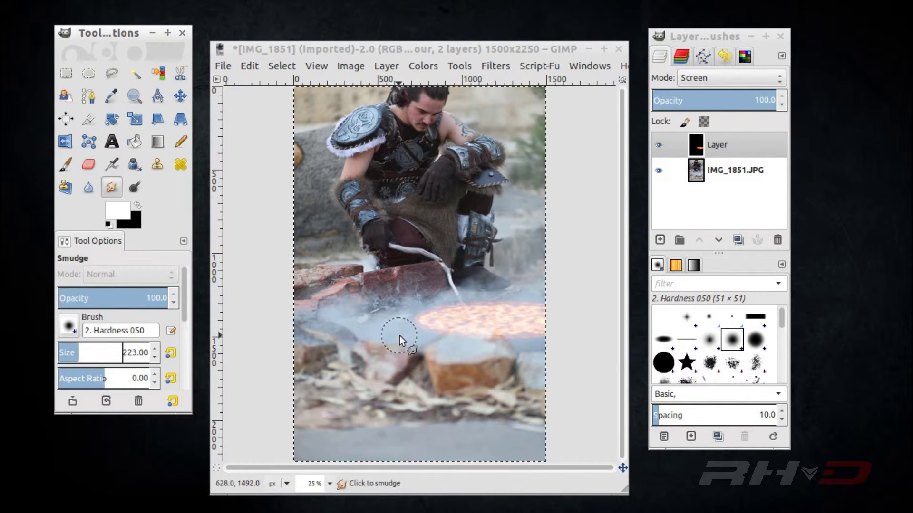
click(66, 353)
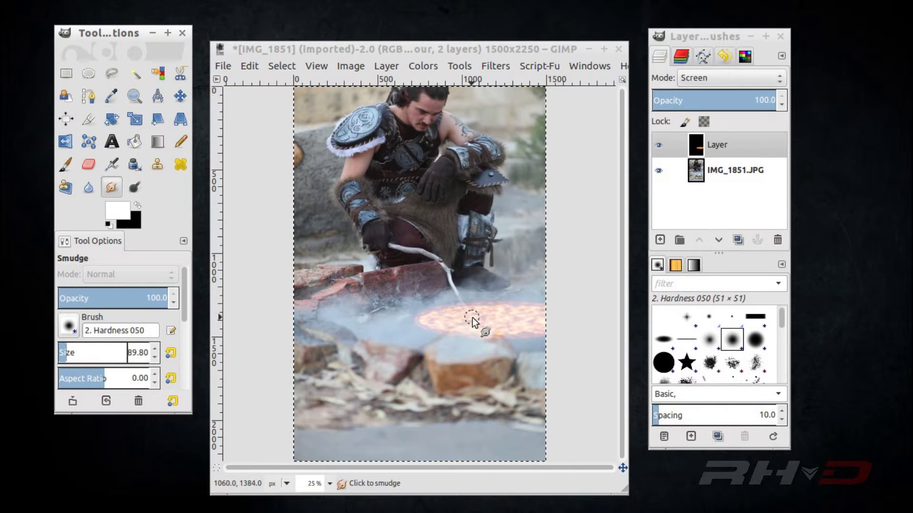
drag(472, 317, 478, 287)
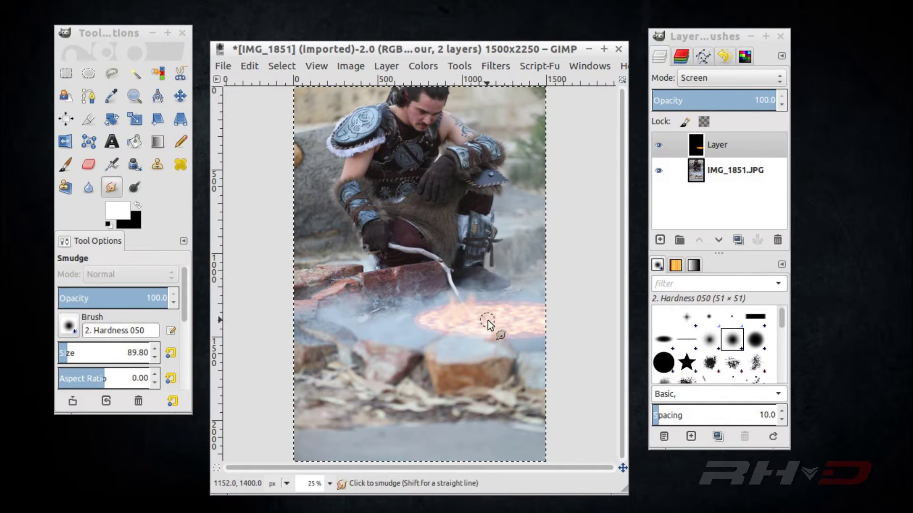
drag(487, 320, 482, 290)
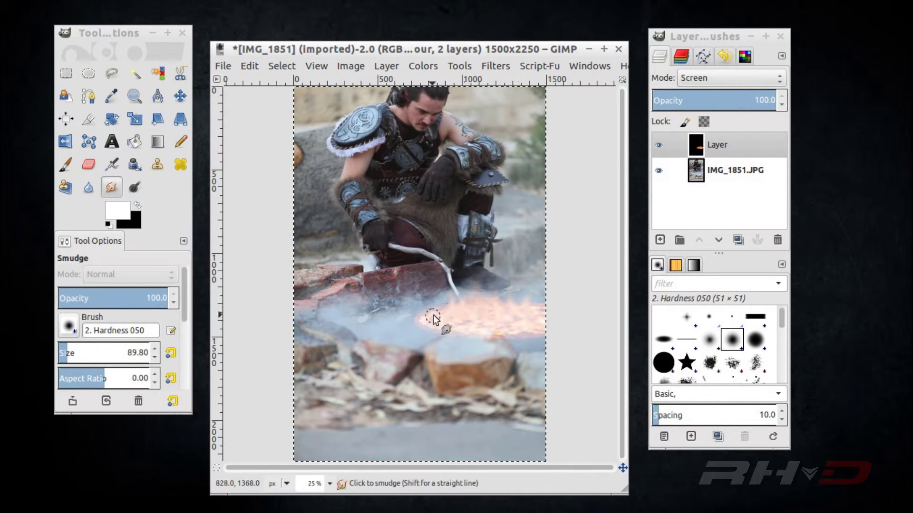
mouse_move(433, 315)
mouse_down()
mouse_move(424, 303)
mouse_move(454, 293)
mouse_up()
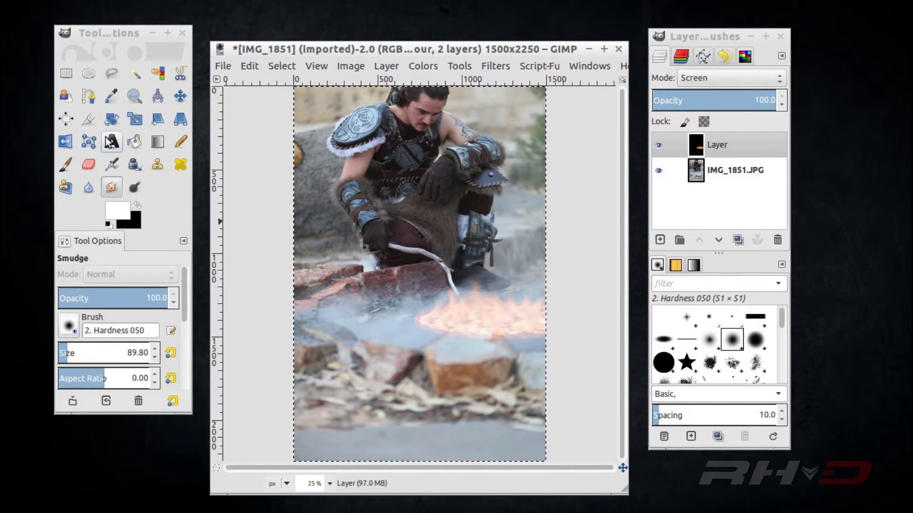
click(93, 167)
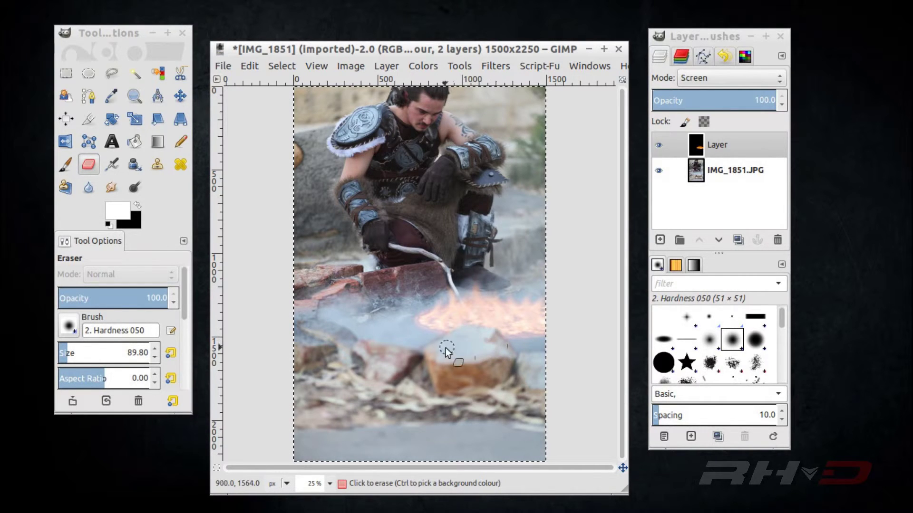
drag(438, 350, 444, 374)
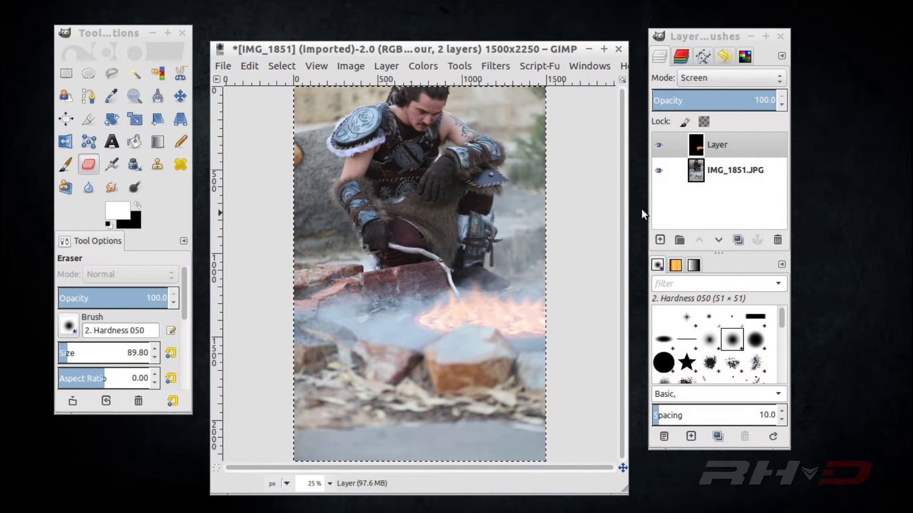
Step: Replace the fire layer with a new 1500 × 2250 px layer filled with black and set to Screen mode
click(771, 217)
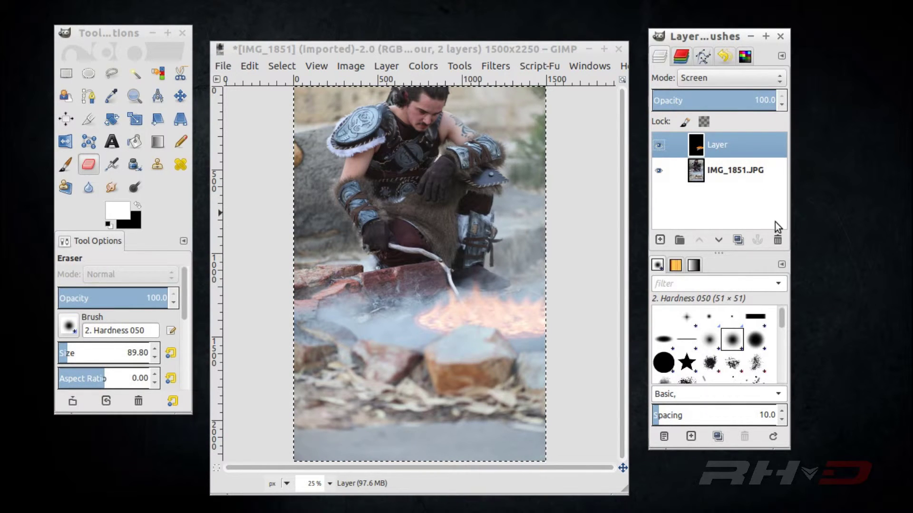
click(777, 240)
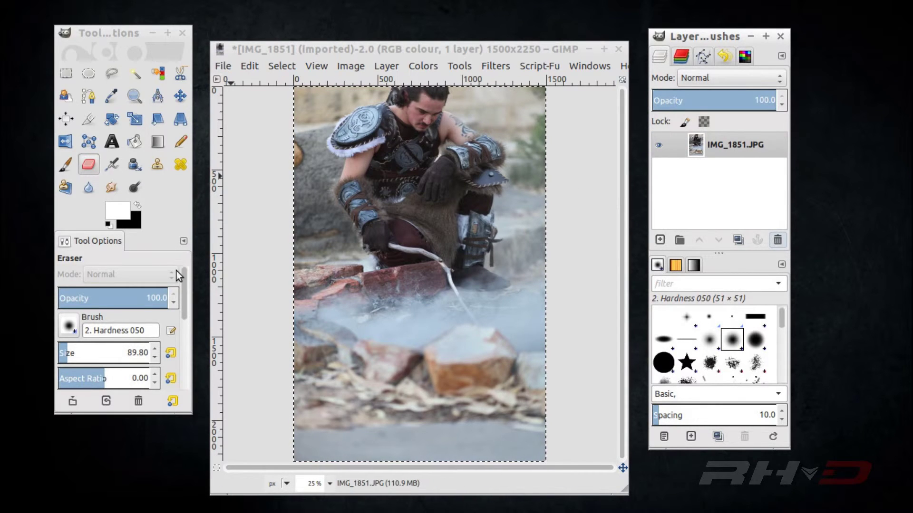
click(660, 240)
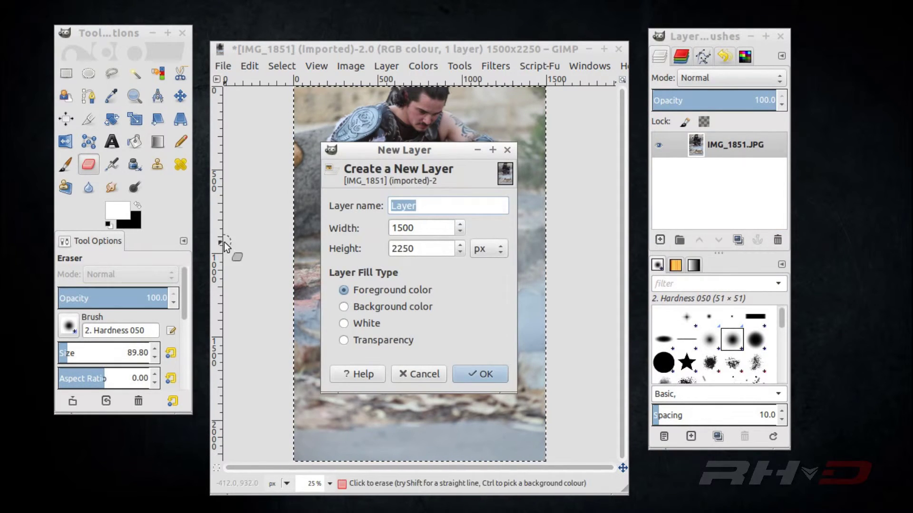
click(137, 205)
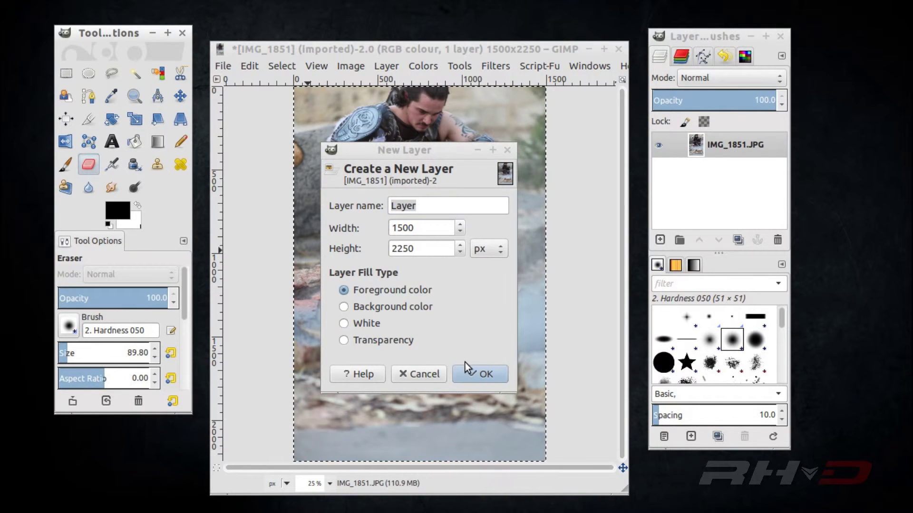
click(475, 370)
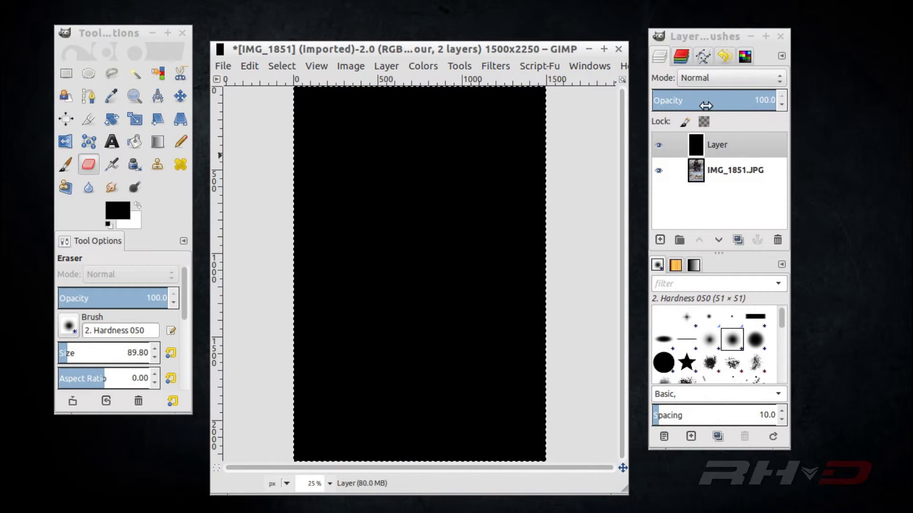
click(736, 77)
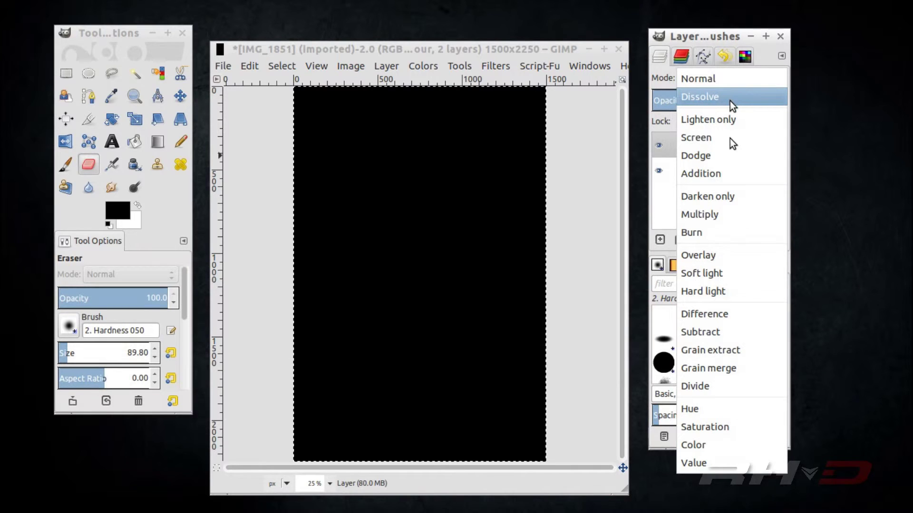
click(710, 137)
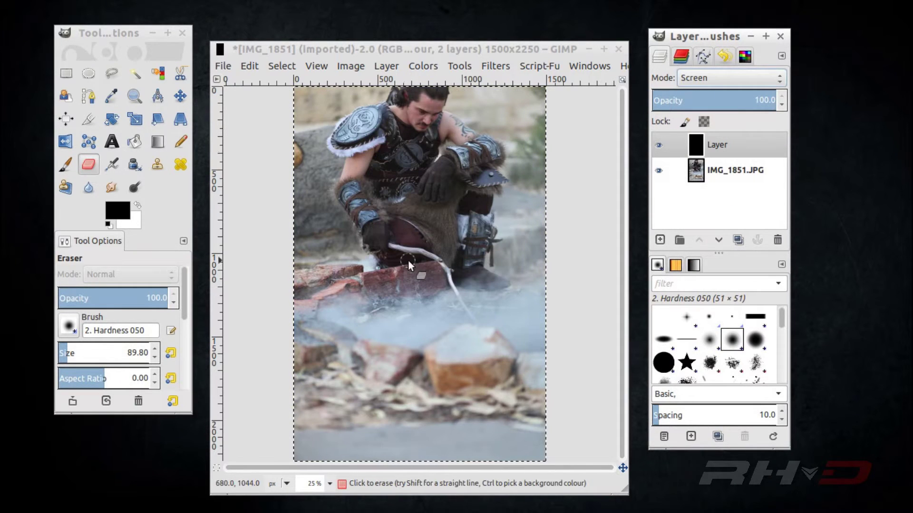
Step: Select a wide, flat ellipse from the stick's tip past the photo's right edge and fill it with white
click(81, 78)
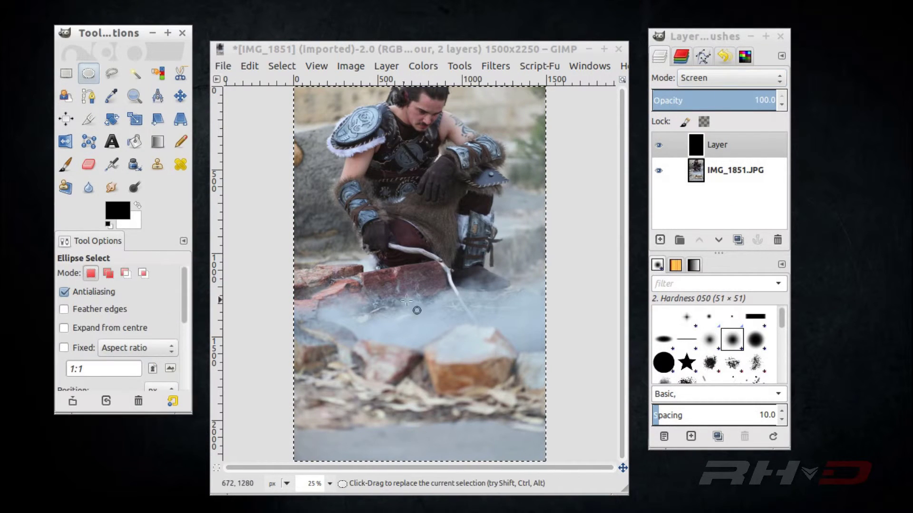
drag(426, 303, 569, 334)
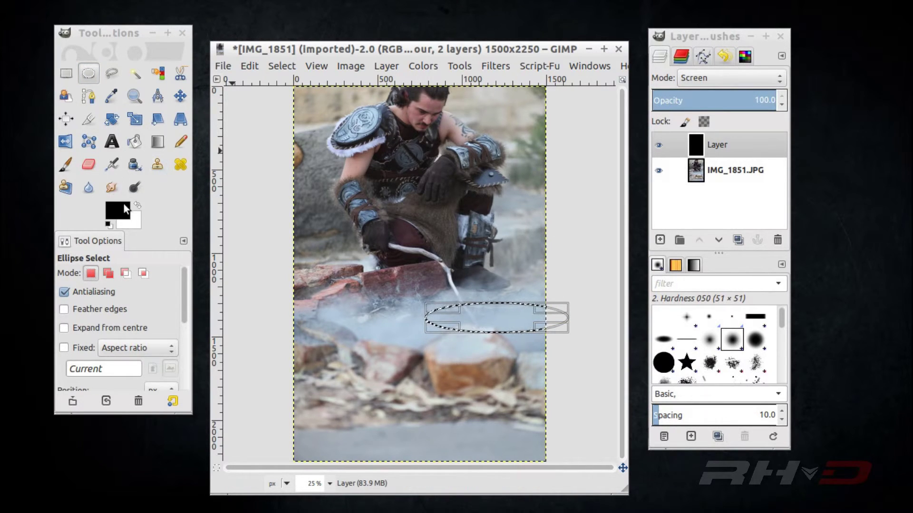
click(134, 141)
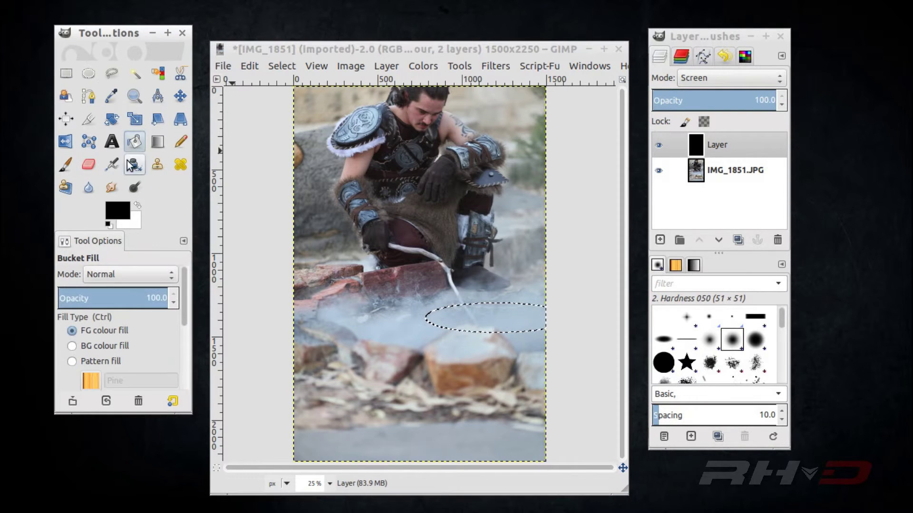
click(138, 205)
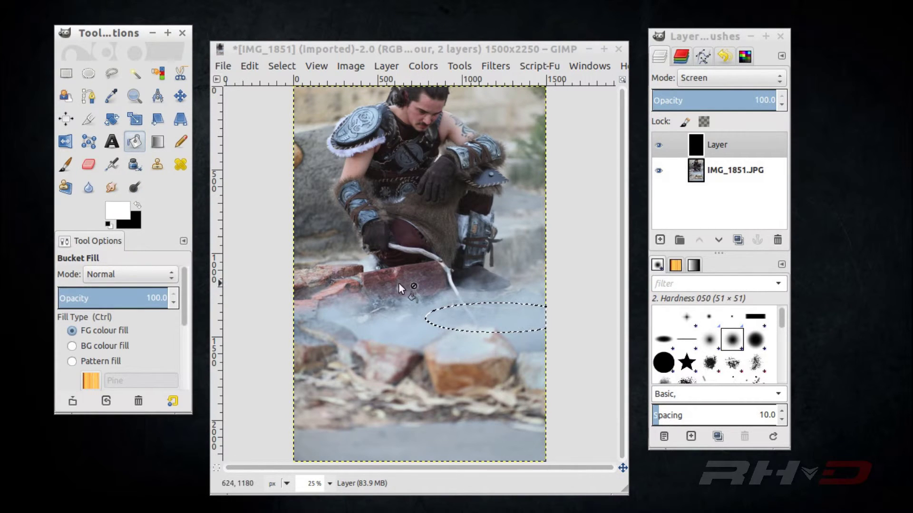
click(480, 306)
click(480, 306)
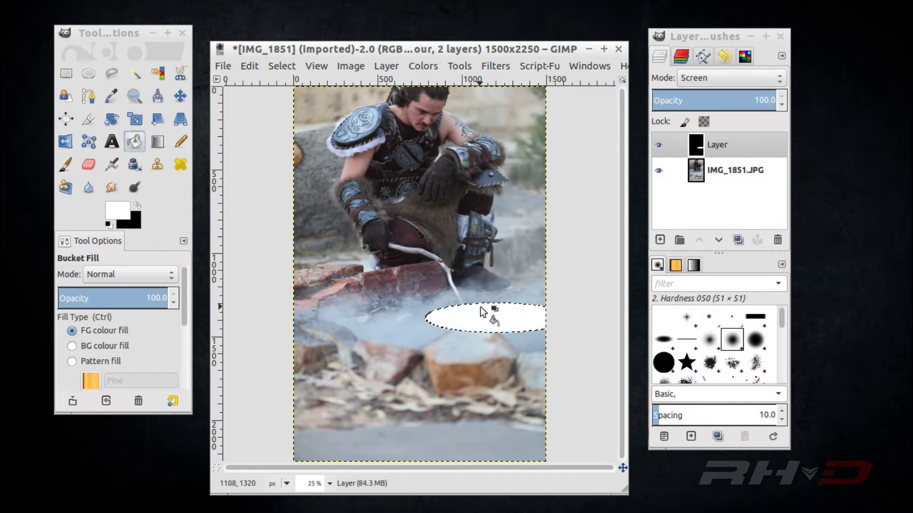
Step: Render Difference Clouds in the white ellipse with detail 1 and set the layer's blend mode to Screen
click(489, 68)
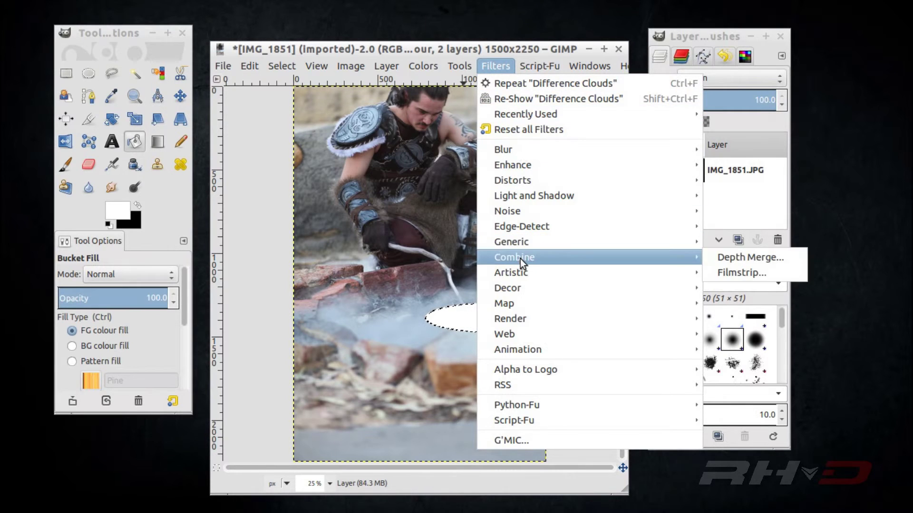
mouse_move(536, 303)
mouse_move(581, 319)
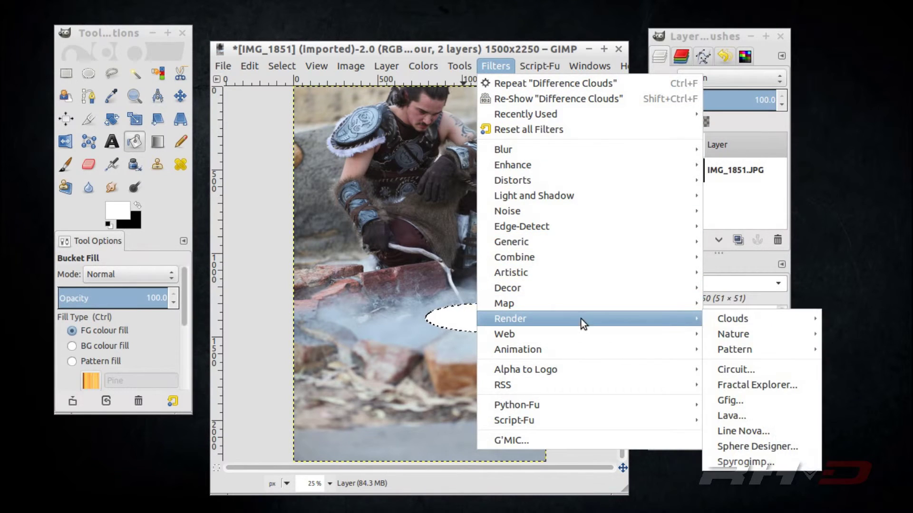
mouse_move(720, 320)
click(668, 323)
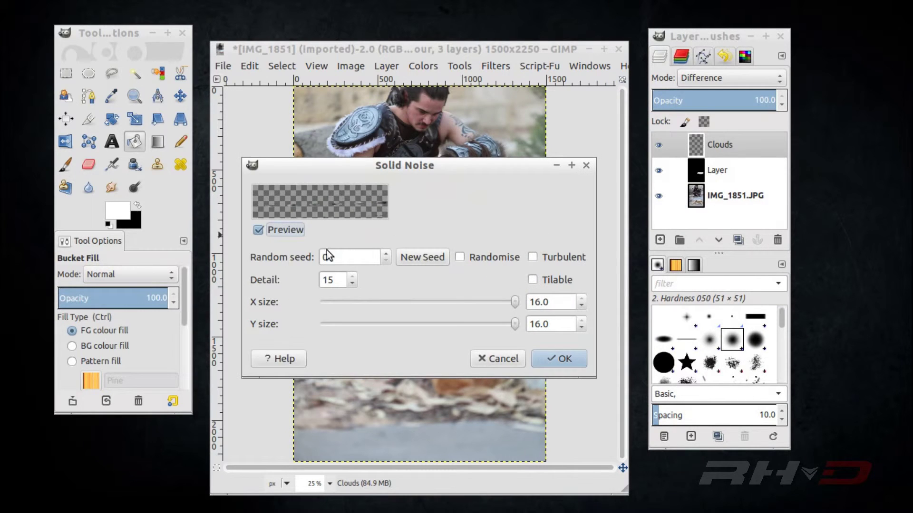
double_click(352, 281)
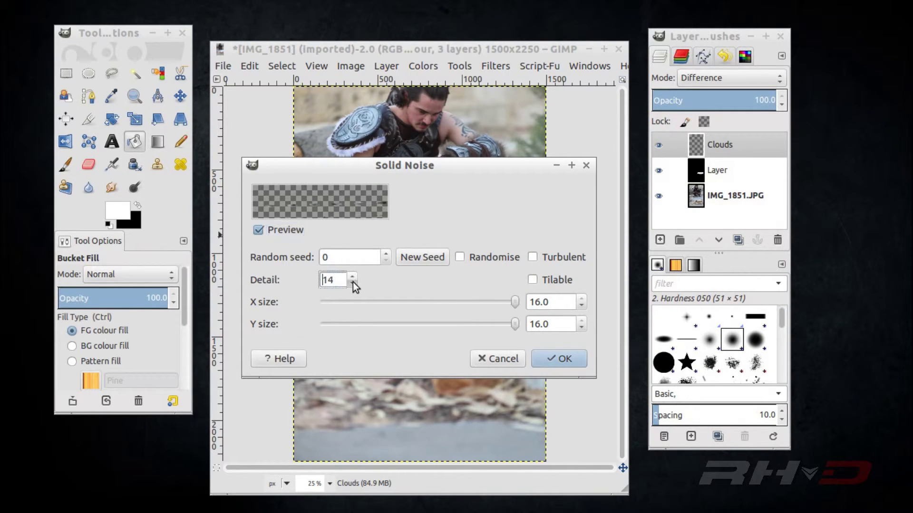
text(1)
click(569, 357)
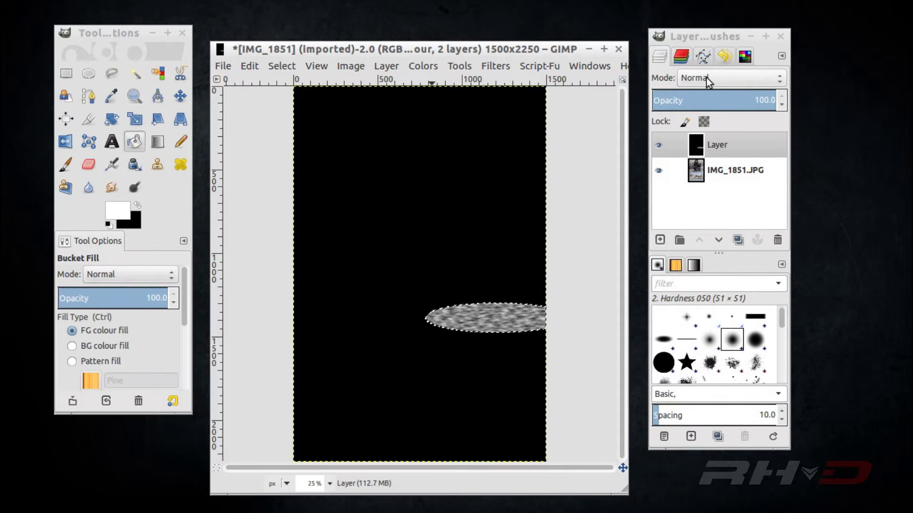
click(731, 77)
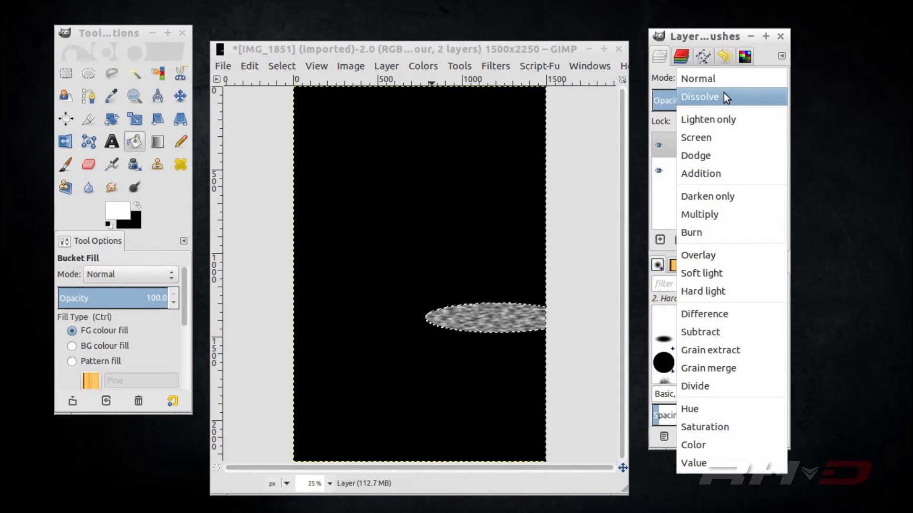
click(722, 136)
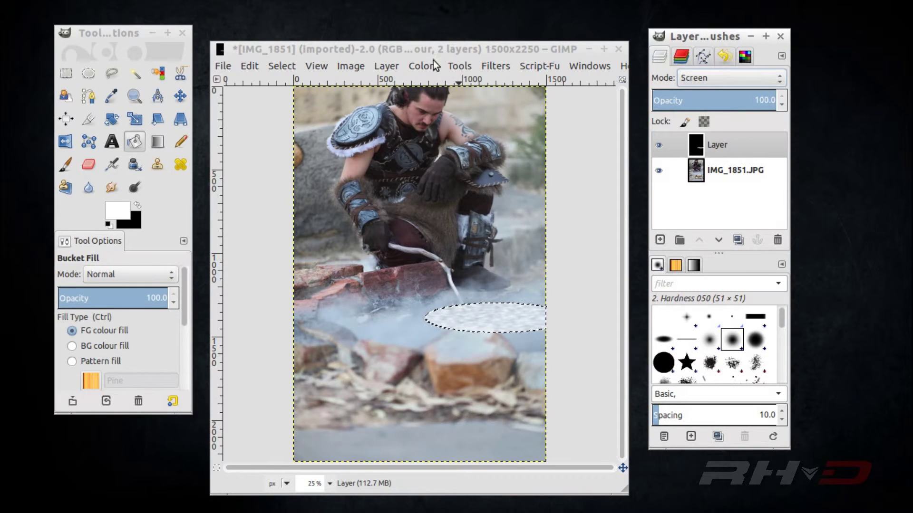
Step: Darken the clouds layer with Curves by pulling the midpoint of the Value curve down almost to zero output
click(393, 66)
mouse_move(417, 66)
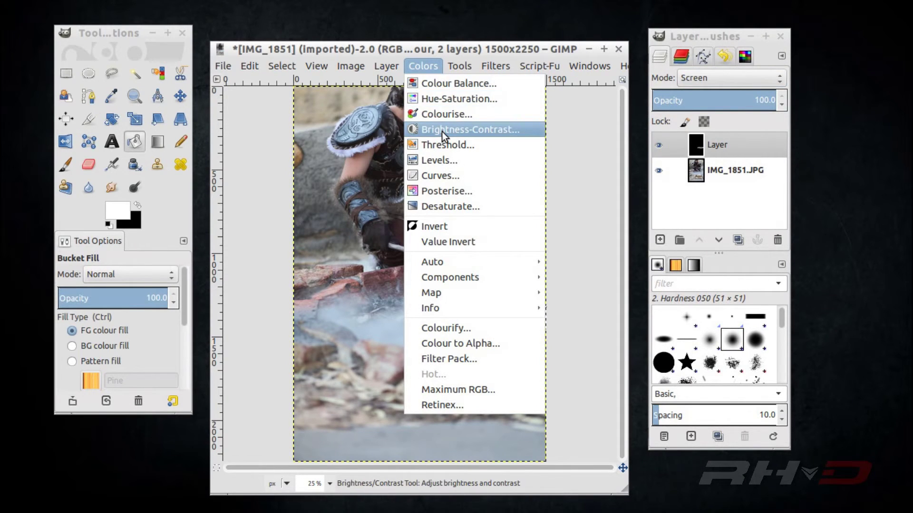
click(451, 176)
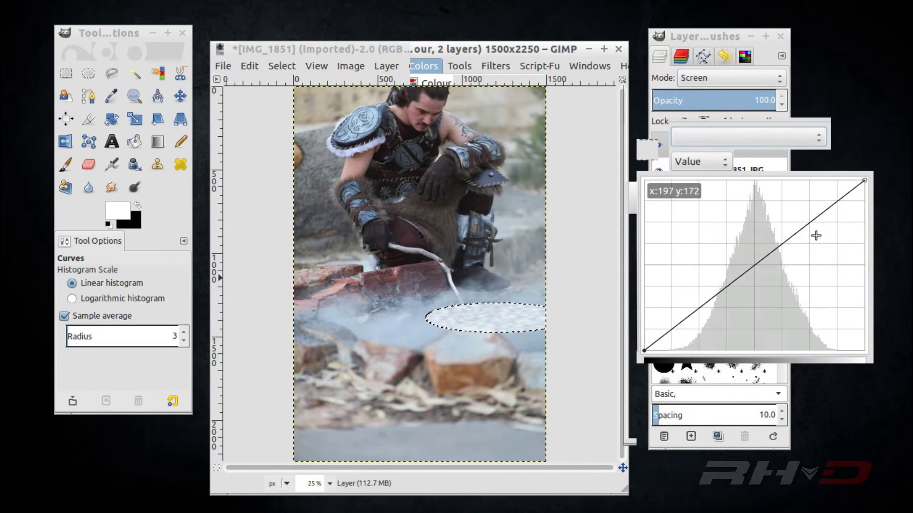
mouse_move(758, 264)
mouse_down()
mouse_move(759, 347)
mouse_move(723, 340)
mouse_move(747, 326)
mouse_move(766, 341)
mouse_move(793, 337)
mouse_move(744, 341)
mouse_move(780, 348)
mouse_move(754, 348)
mouse_move(751, 357)
mouse_move(755, 349)
mouse_up()
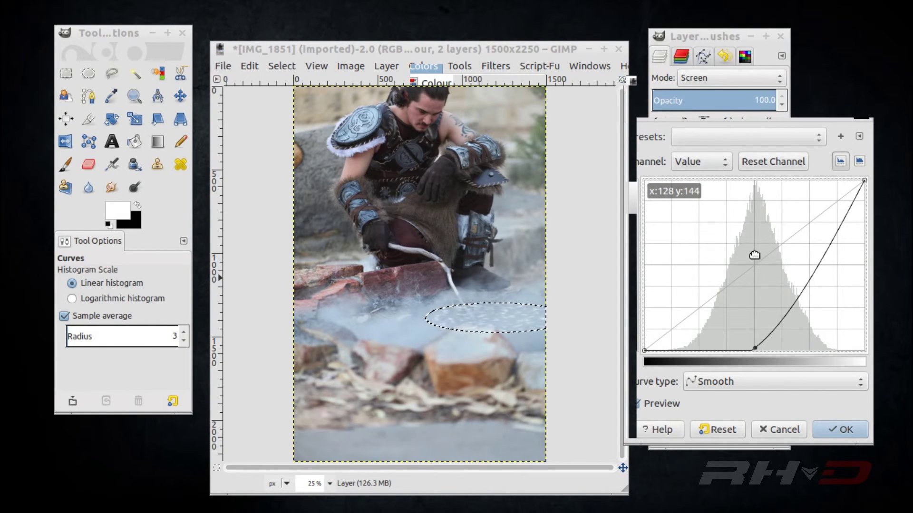
click(842, 430)
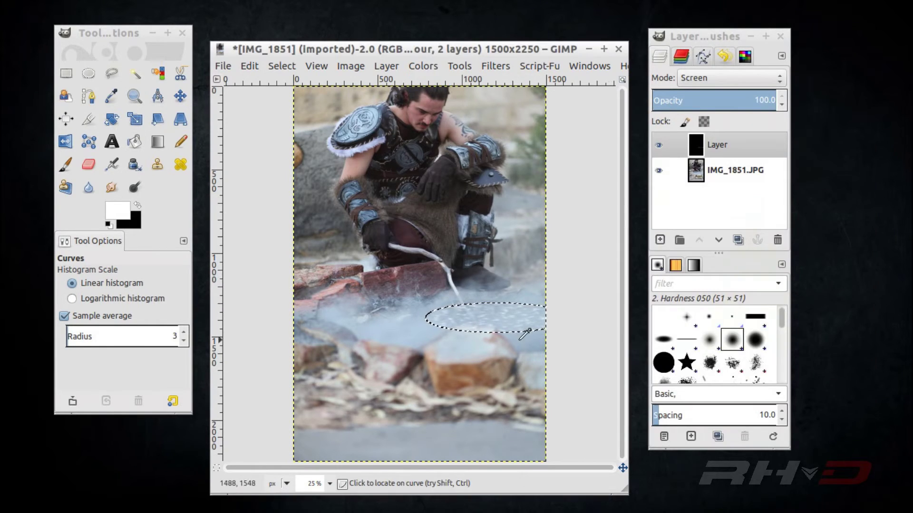
Step: Start a Colour Balance adjustment on the ember layer and set the midtones to red 100 and blue -100
click(421, 67)
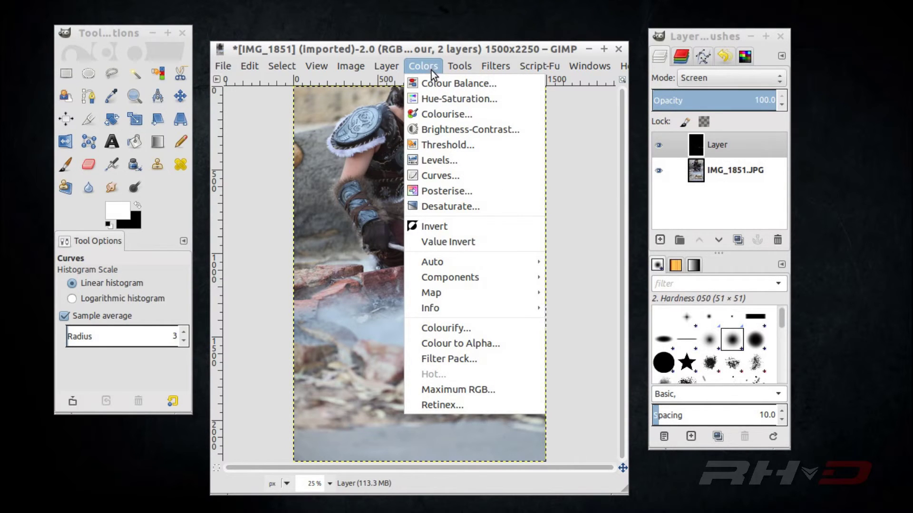
click(442, 83)
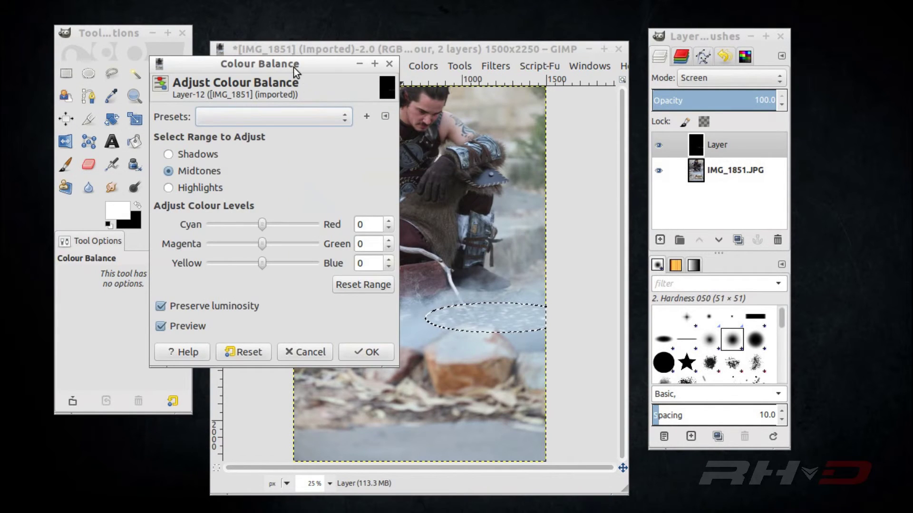
drag(294, 69, 255, 73)
drag(218, 231, 280, 254)
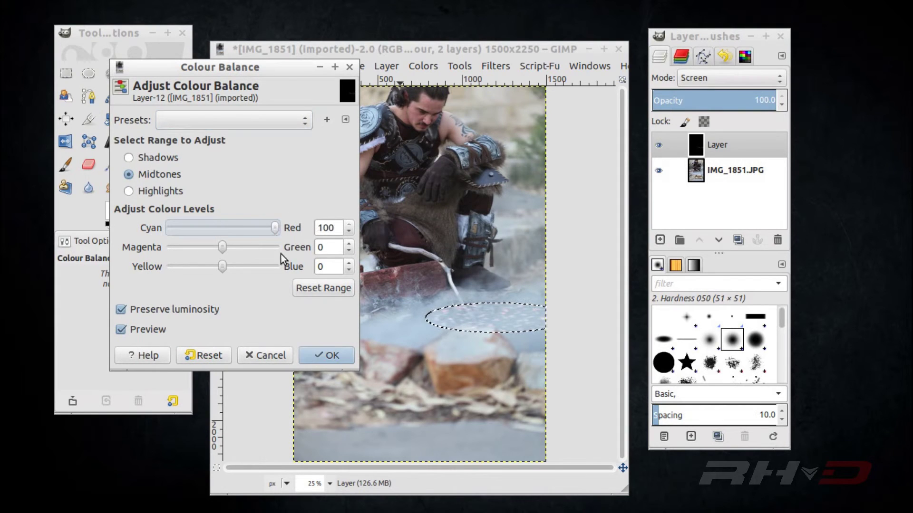
drag(224, 267, 126, 266)
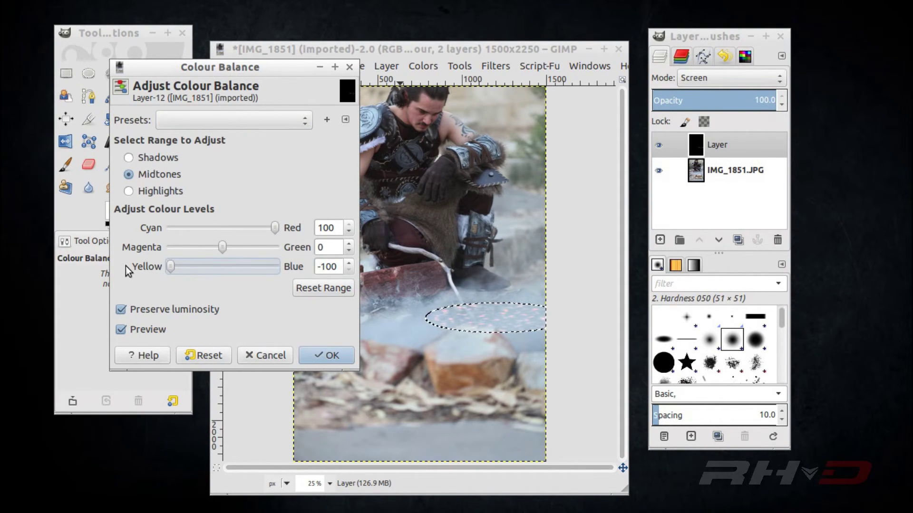
Step: Set red to 100 and shift blue fully toward yellow (-100) for the shadows and highlights, and apply the colour balance
click(159, 156)
drag(227, 226, 352, 261)
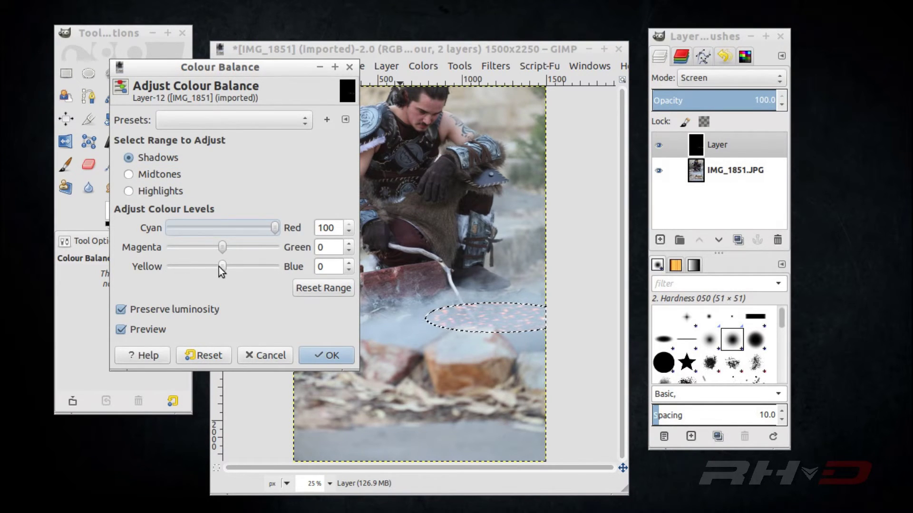
drag(218, 267, 137, 255)
click(155, 192)
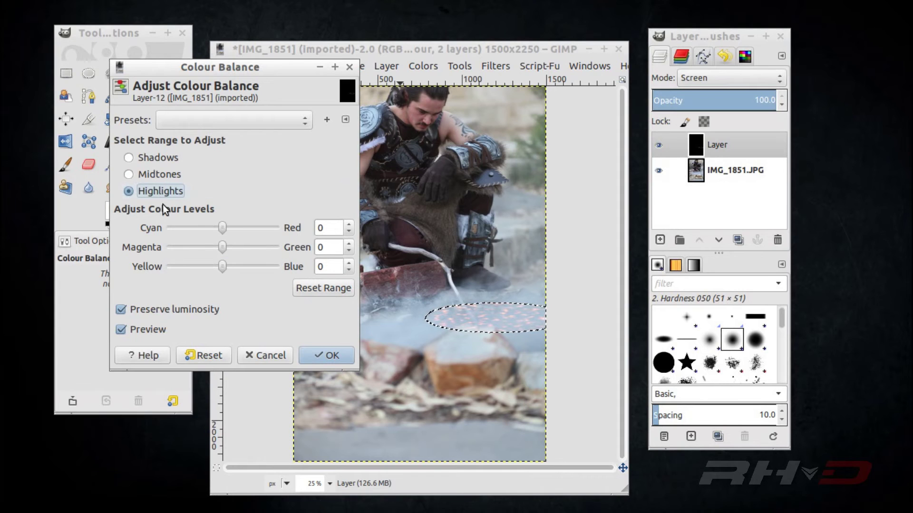
drag(222, 226, 284, 241)
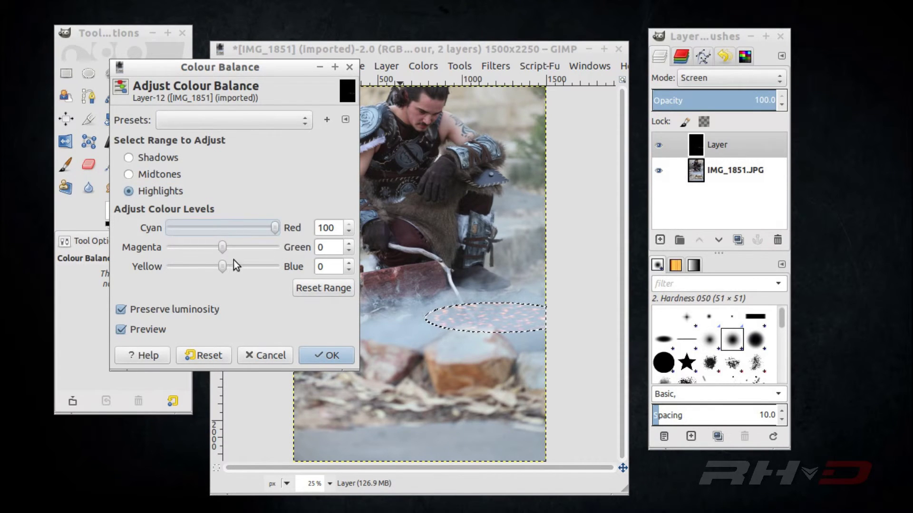
drag(222, 267, 127, 236)
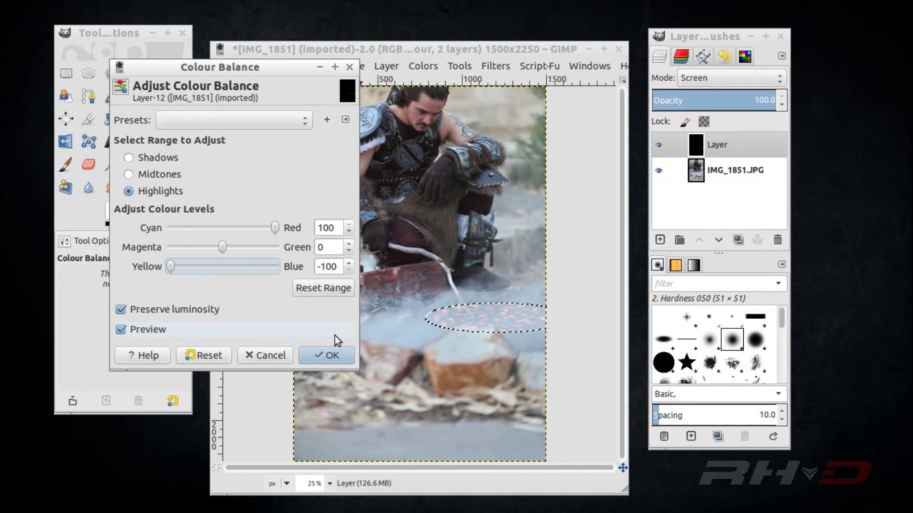
click(335, 355)
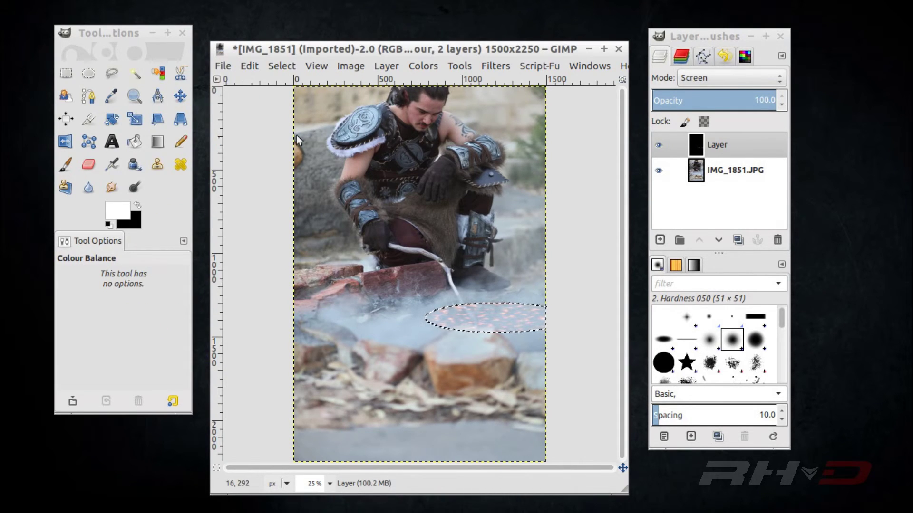
Step: Select the whole canvas and smudge the embers near the stick's tip upward with the Smudge tool at brush size 89.80
click(252, 67)
mouse_move(276, 66)
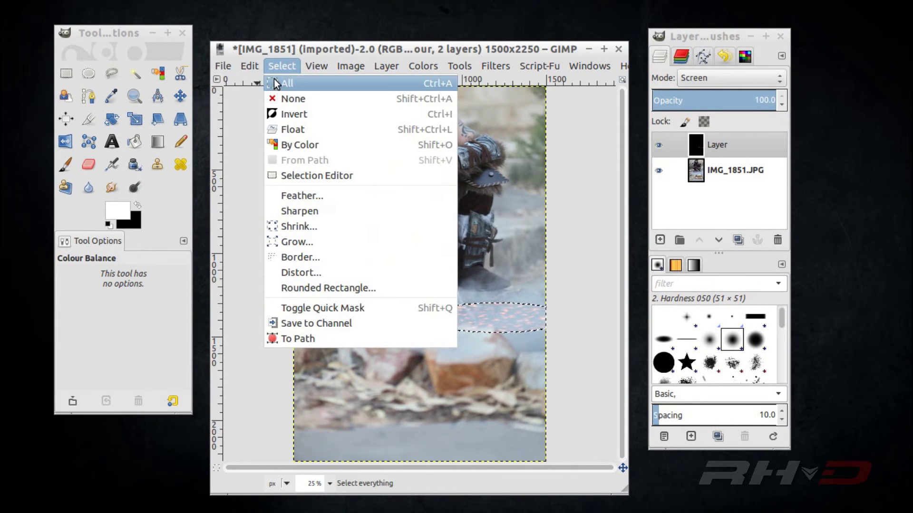
click(280, 83)
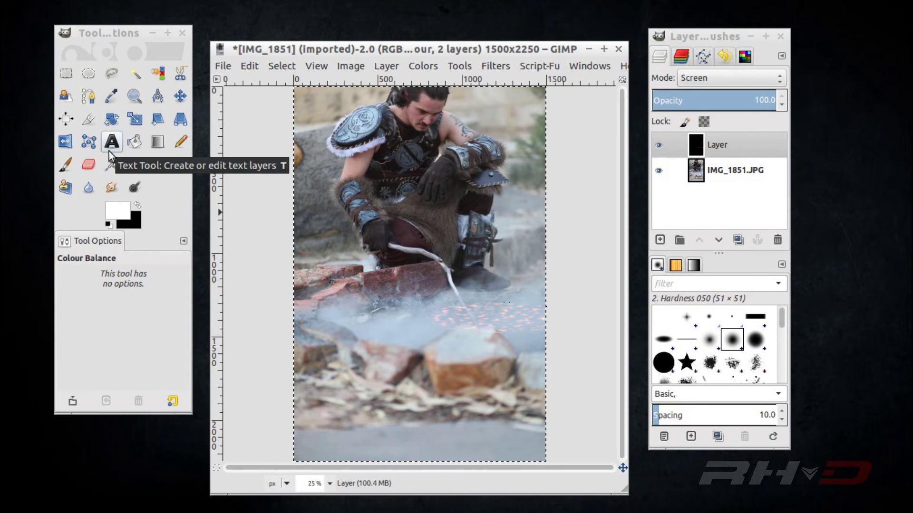
click(111, 187)
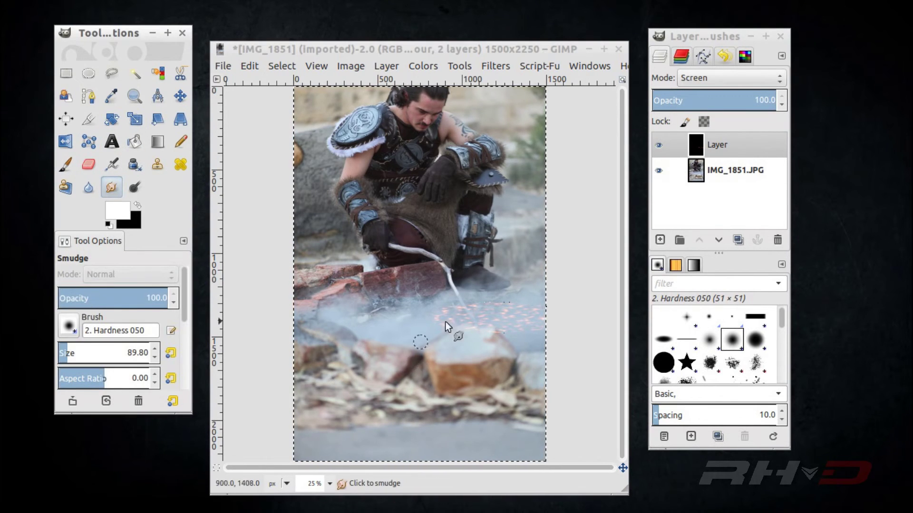
drag(465, 319, 474, 303)
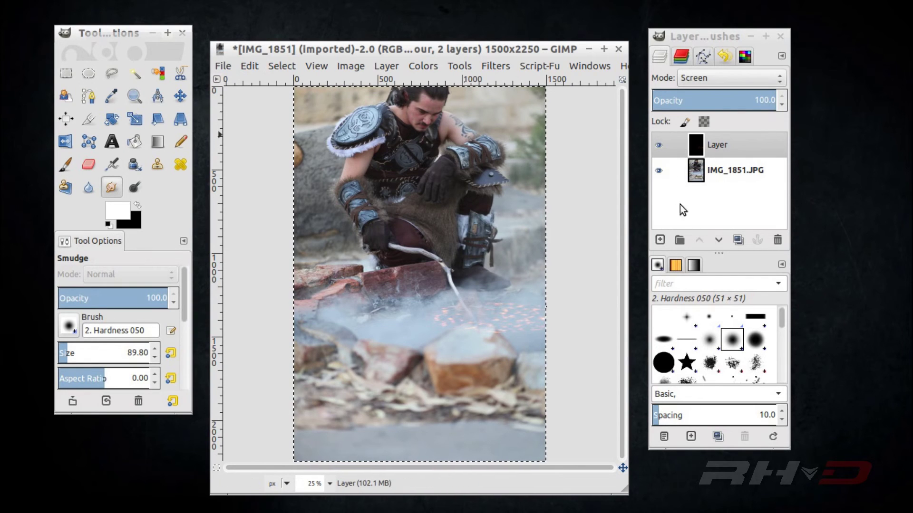
Step: Duplicate the ember layer and smudge the copy's embers near the stick's tip
click(662, 241)
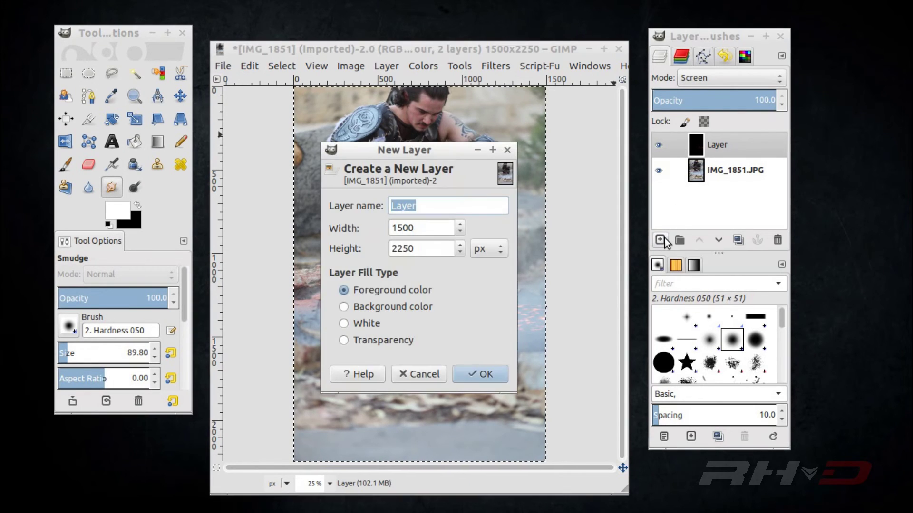
click(417, 374)
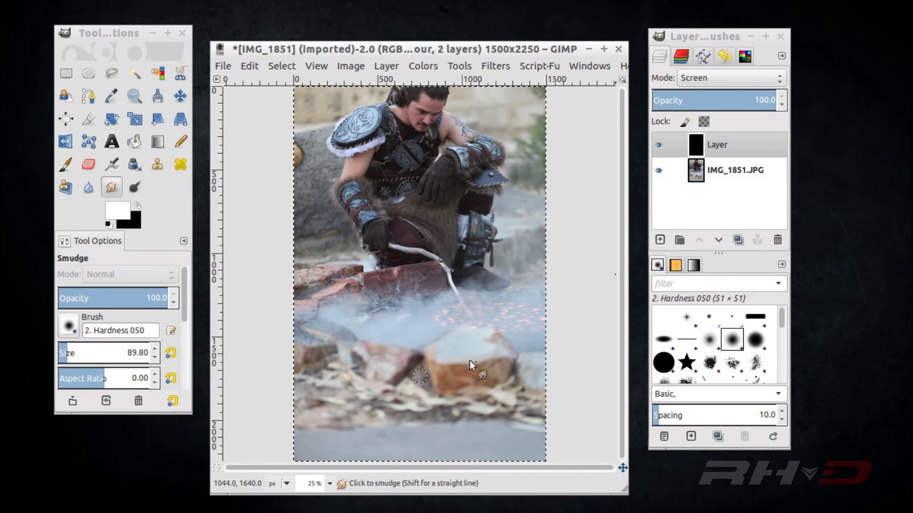
click(740, 237)
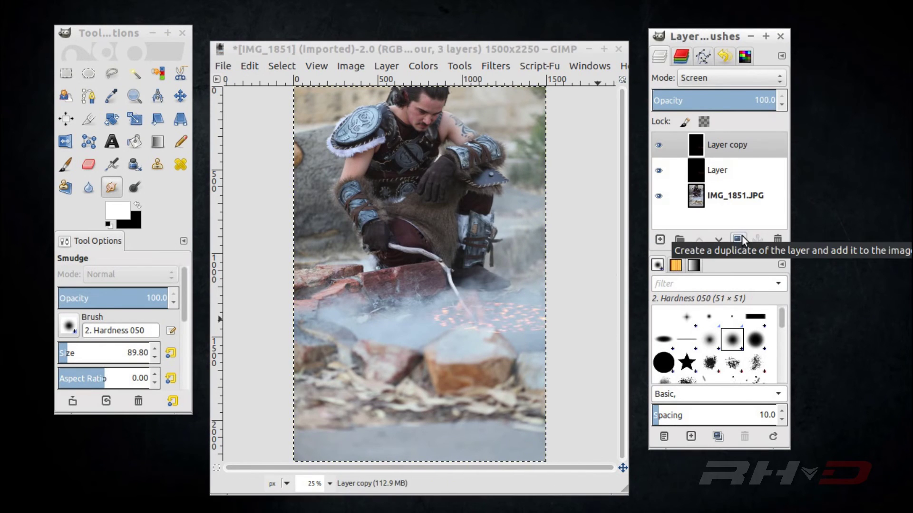
click(466, 312)
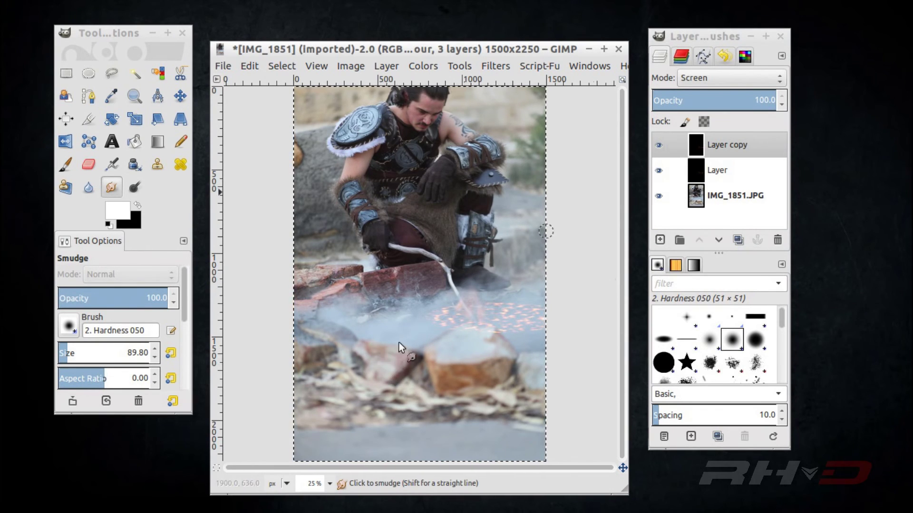
Step: Erase the hard outer edge of the ember patch with the Eraser on both the duplicate and the original ember layer
click(696, 145)
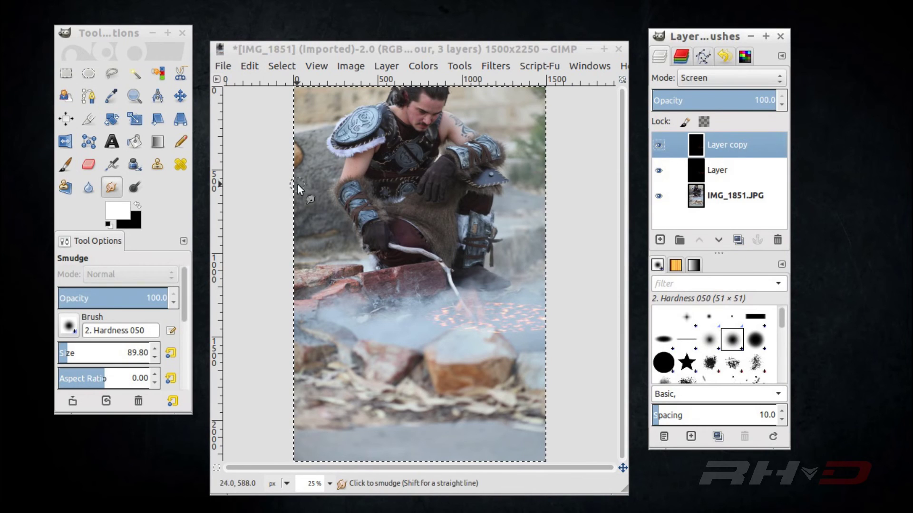
click(88, 165)
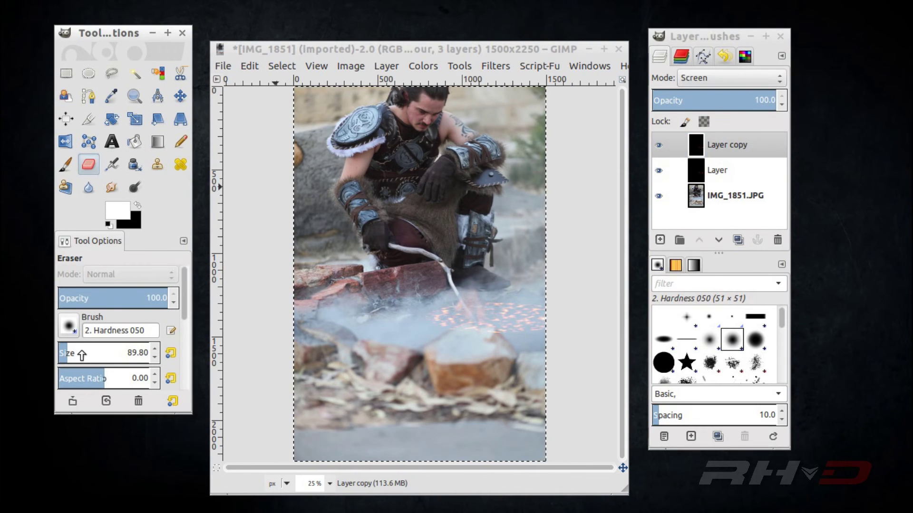
click(442, 328)
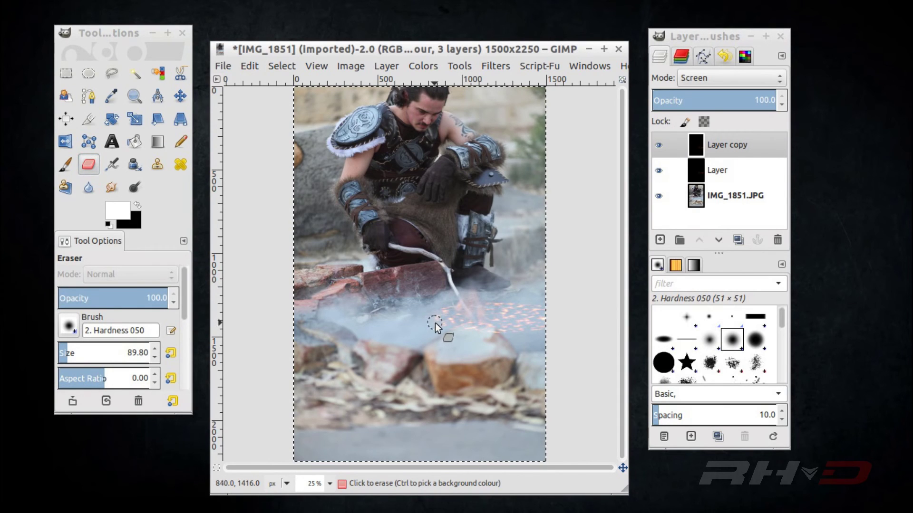
click(435, 323)
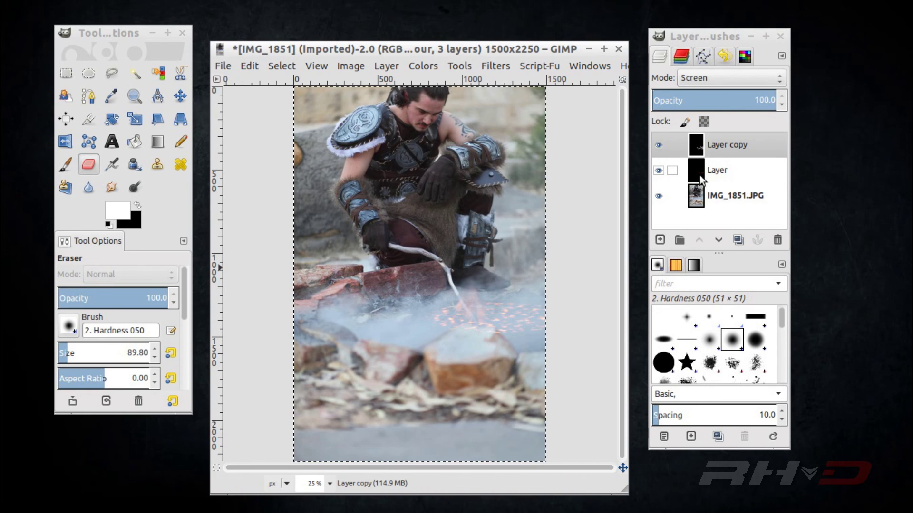
click(714, 170)
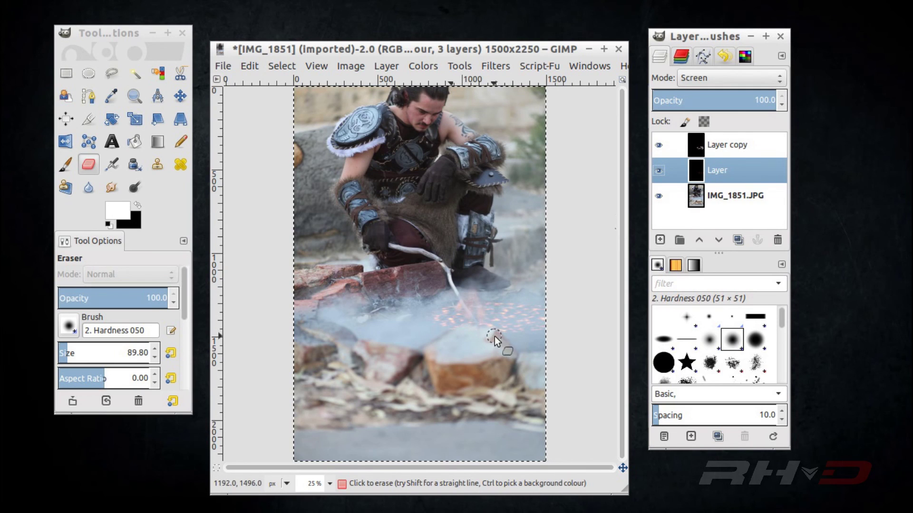
click(439, 342)
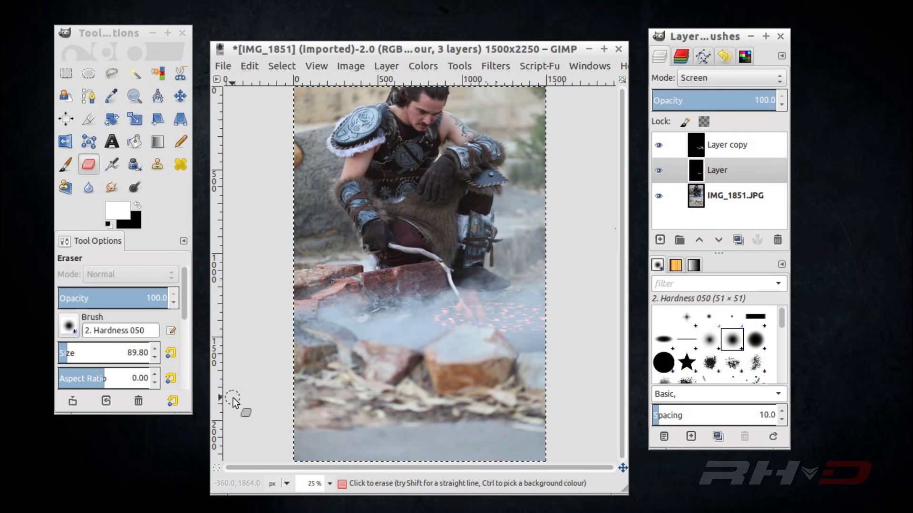